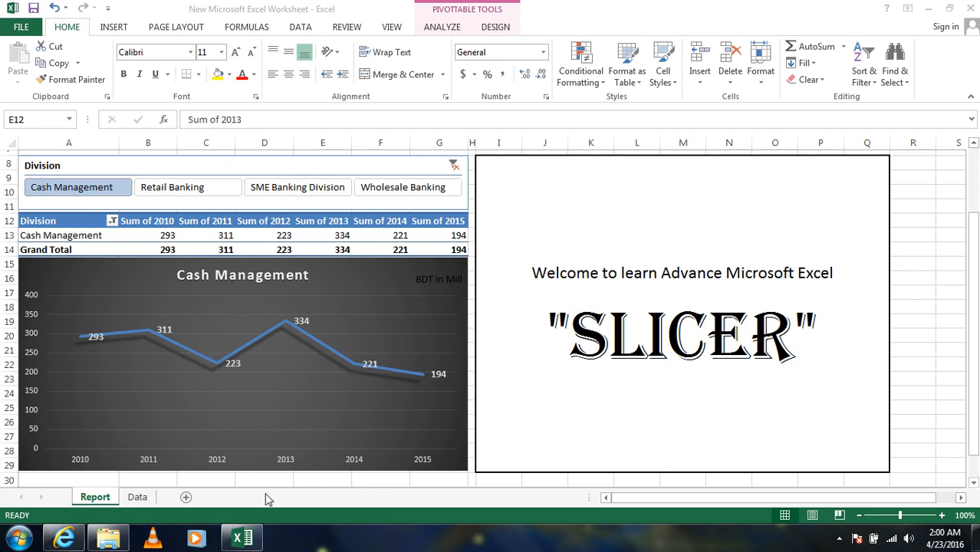
- Switch to the Data sheet and review the revenue table's division names, year headers and Retail figures
click(136, 497)
click(136, 497)
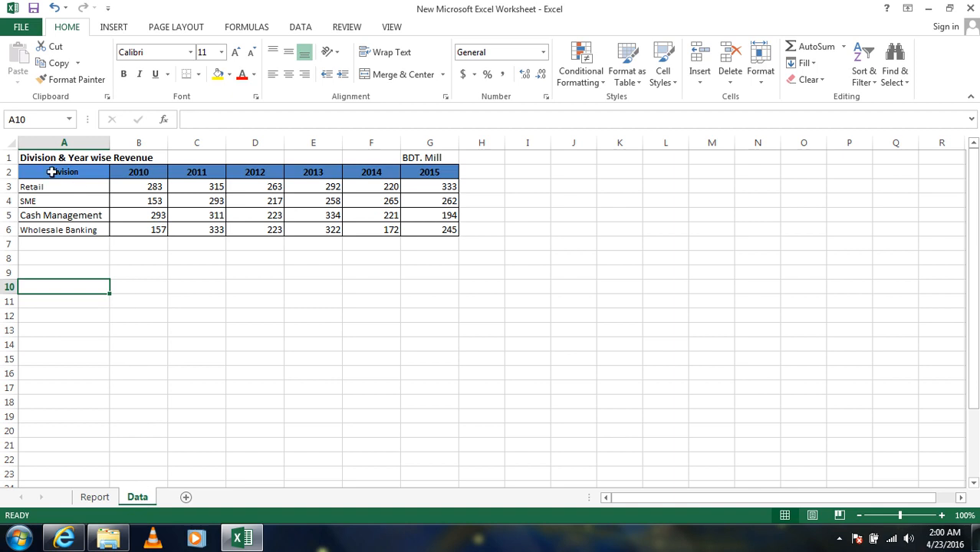
drag(56, 172, 429, 230)
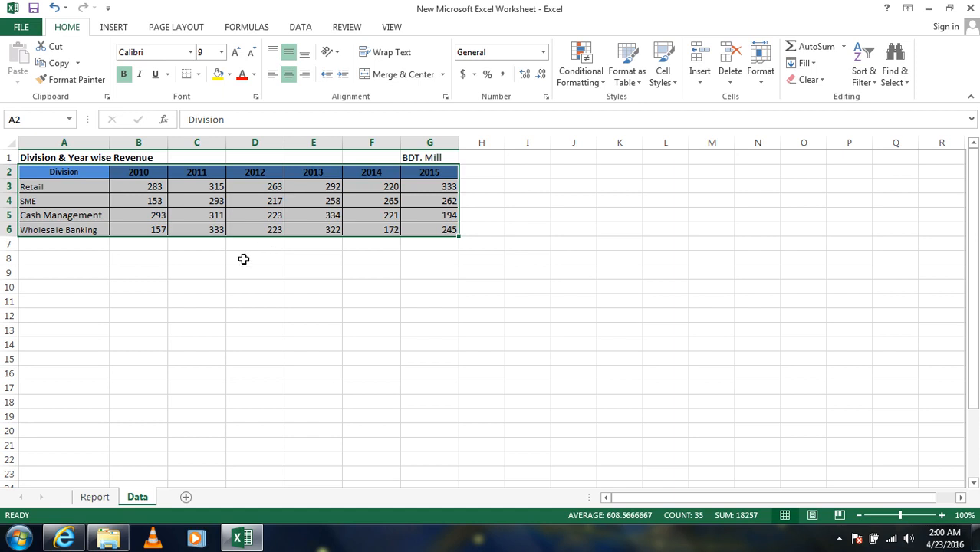
drag(77, 190, 77, 228)
drag(121, 173, 423, 169)
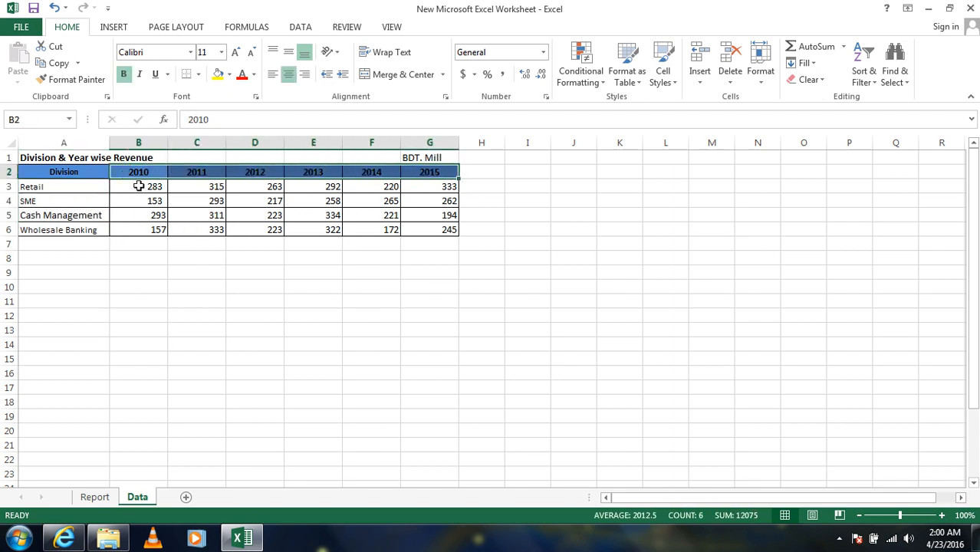
drag(125, 187, 423, 185)
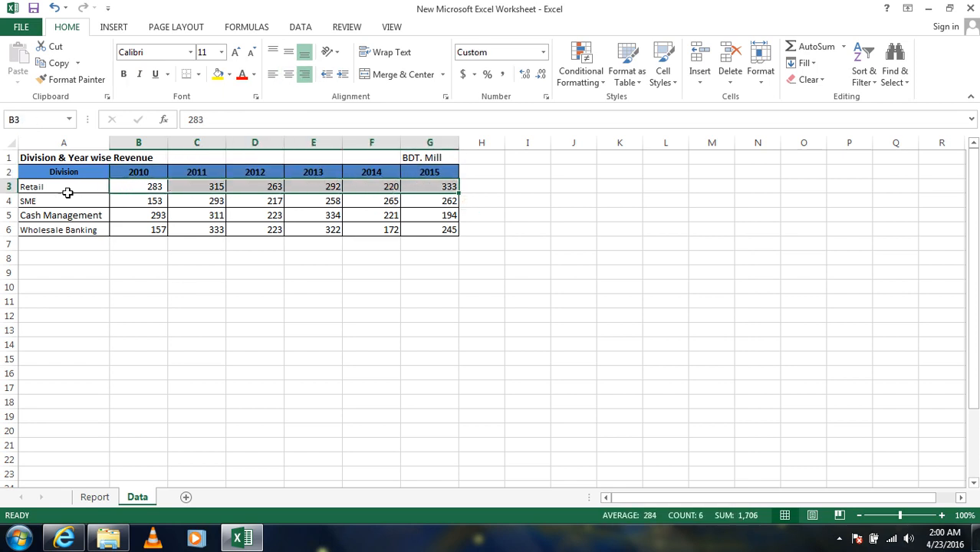
- Create a PivotTable on a new worksheet from the revenue table in Data!A2:G6
drag(60, 172, 426, 229)
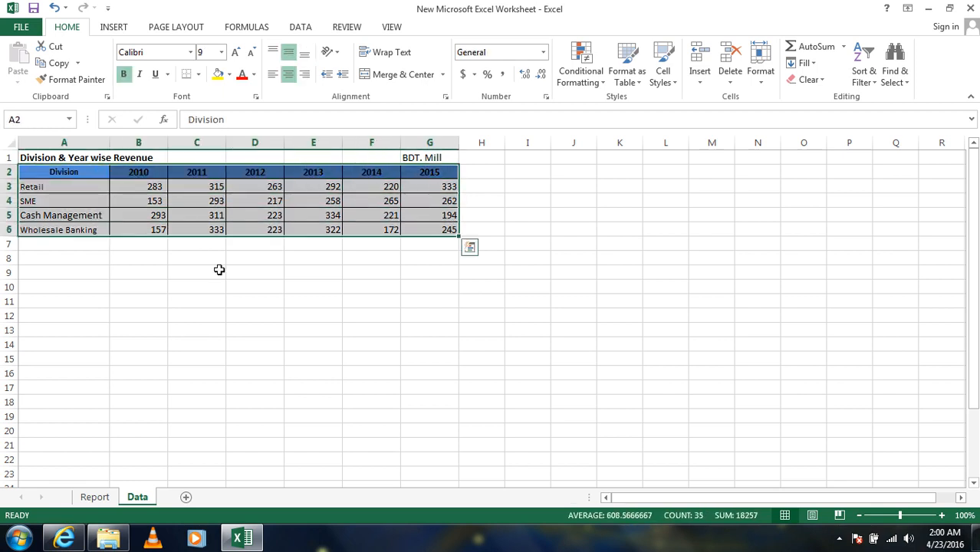
click(106, 28)
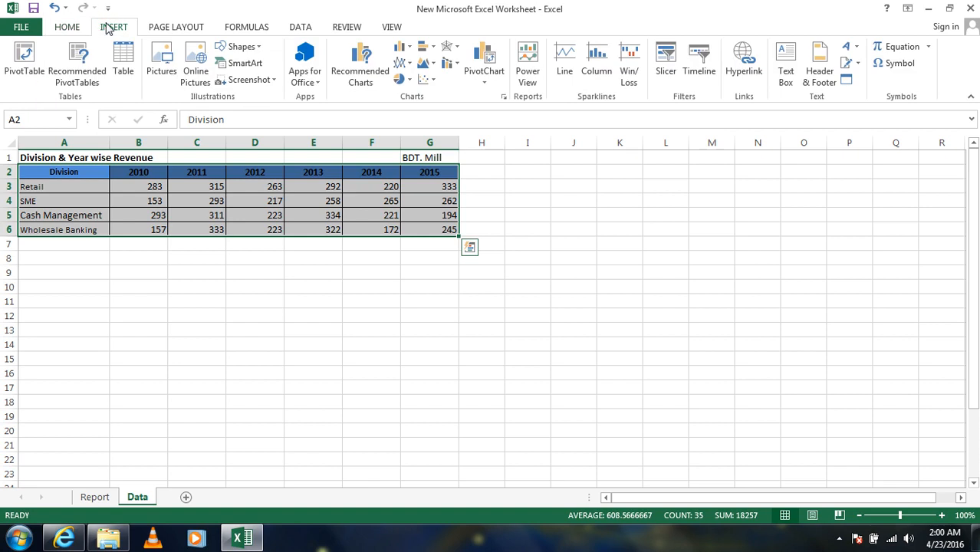
click(24, 61)
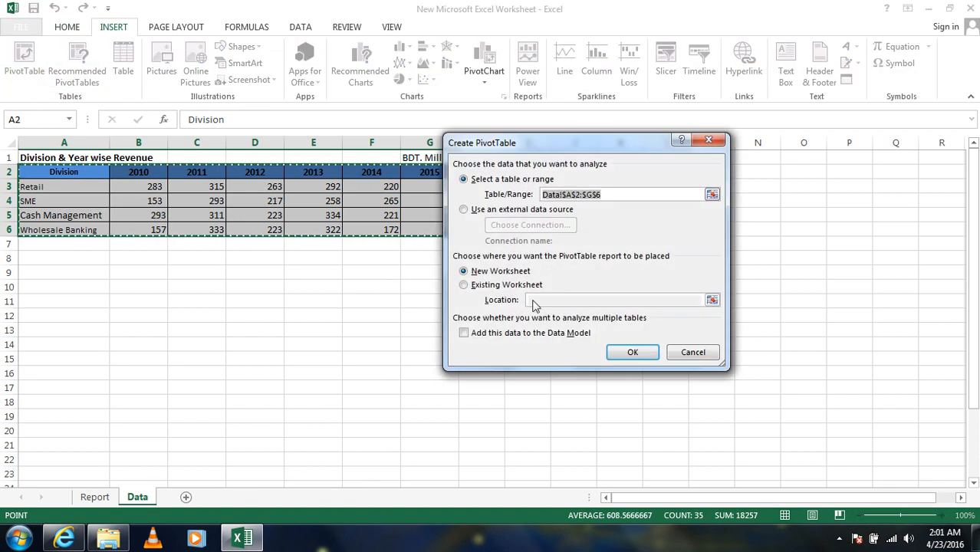
click(639, 354)
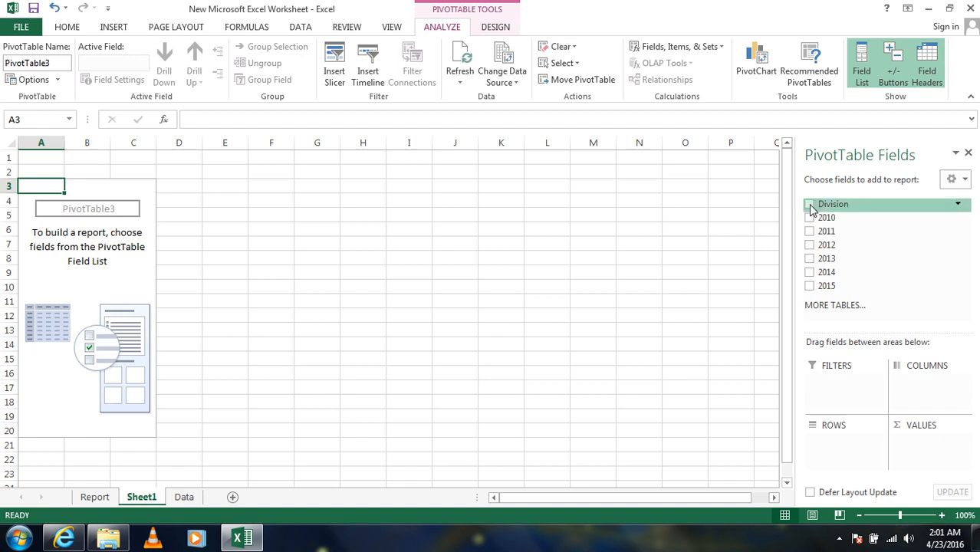
- Add Division to the PivotTable's rows and the years 2010 through 2015 to its values
drag(811, 210, 828, 448)
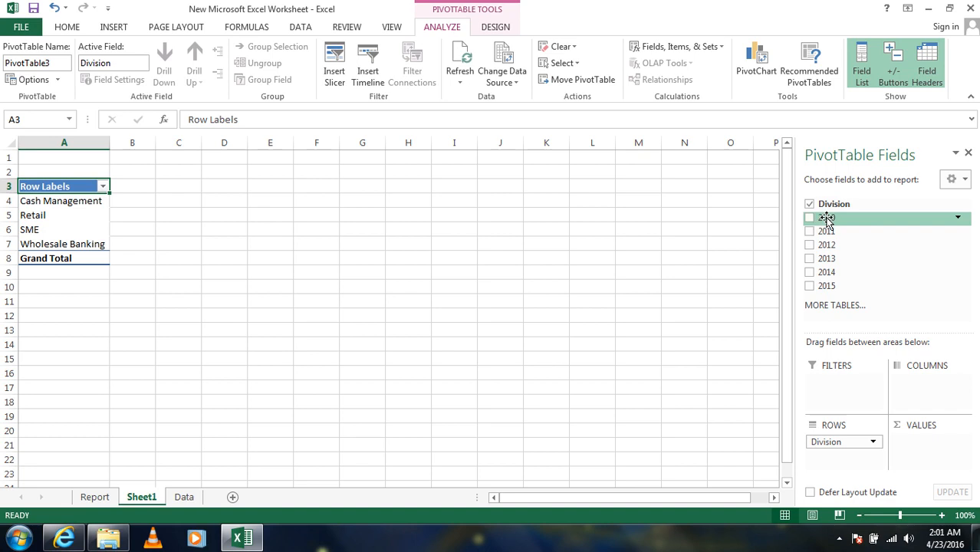
drag(826, 218, 910, 440)
drag(832, 233, 912, 459)
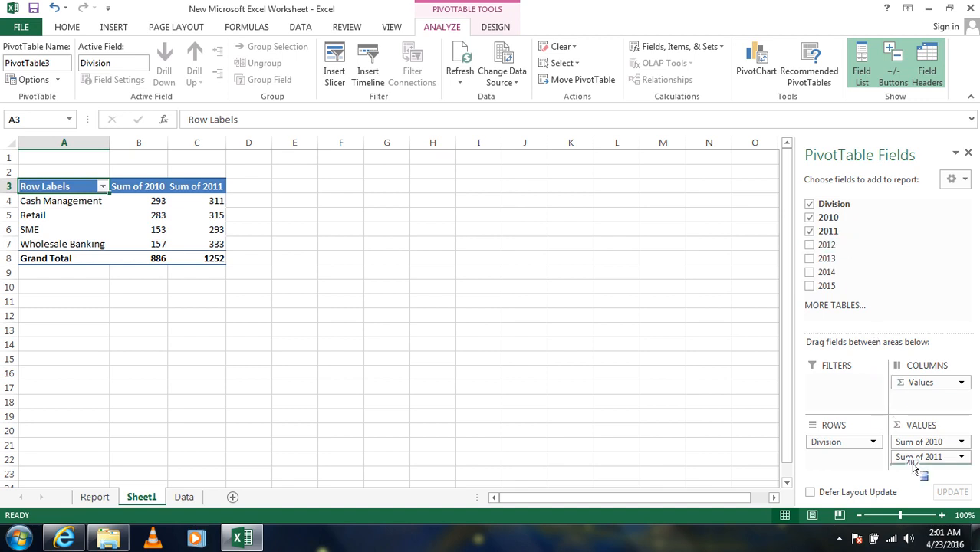
drag(843, 259, 914, 464)
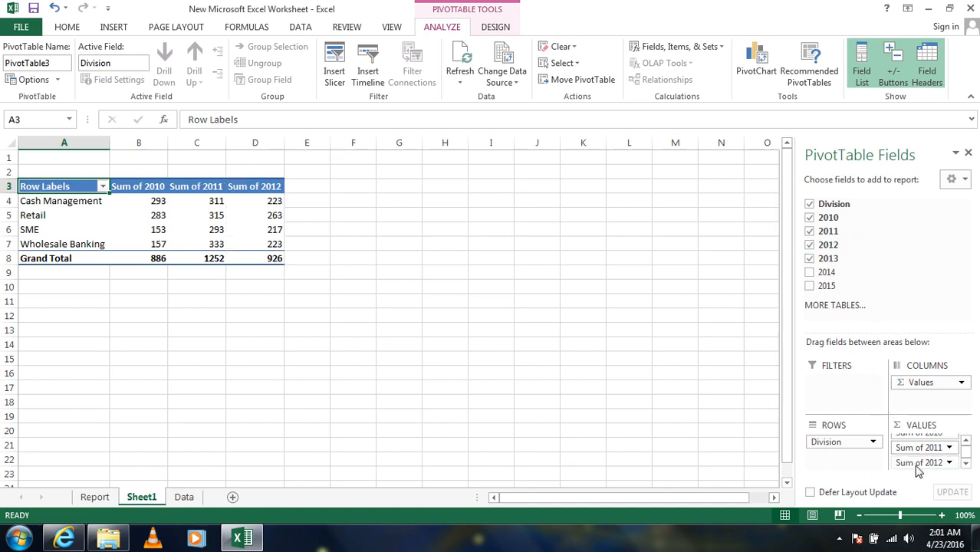
click(809, 273)
click(810, 286)
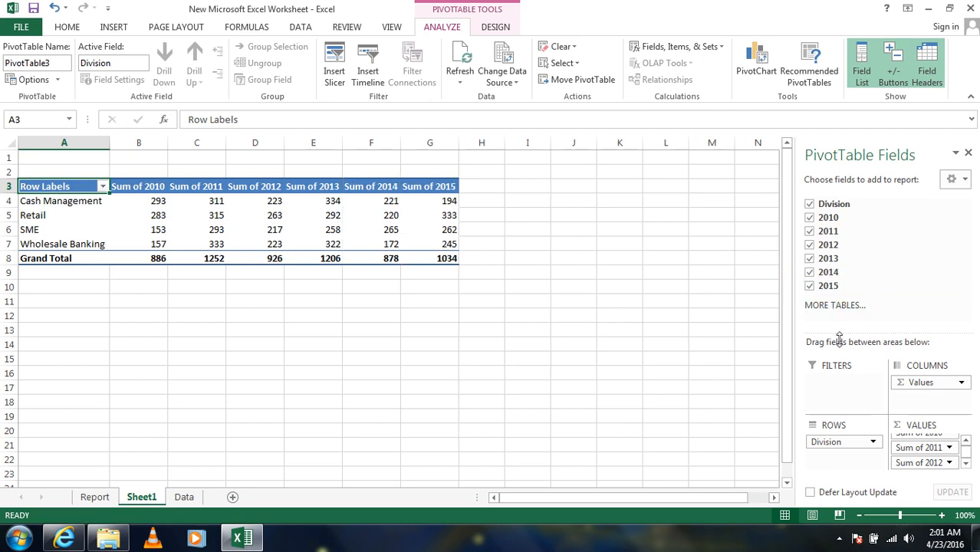
- Insert a Division slicer for the PivotTable and place it just beside the Sum of 2015 column
click(179, 187)
drag(182, 214, 185, 226)
click(267, 214)
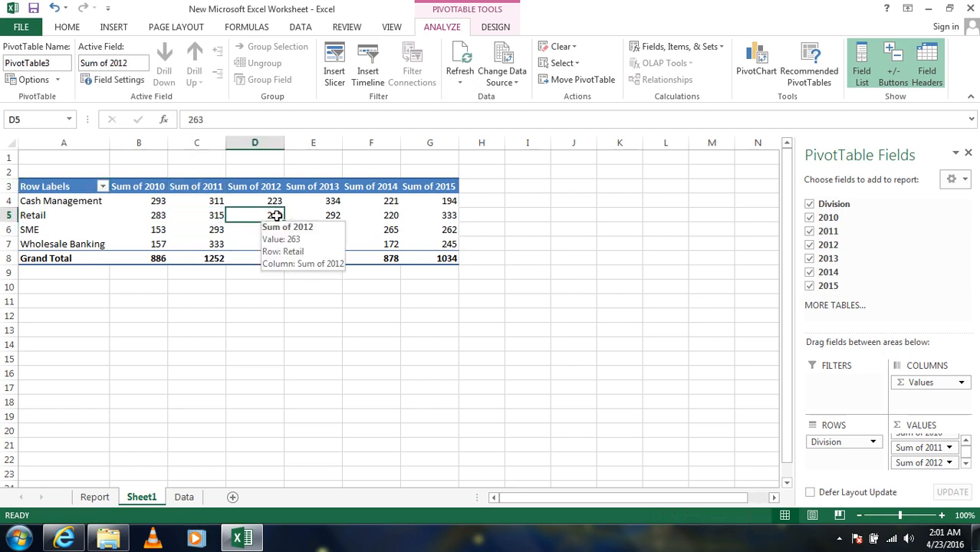
click(314, 216)
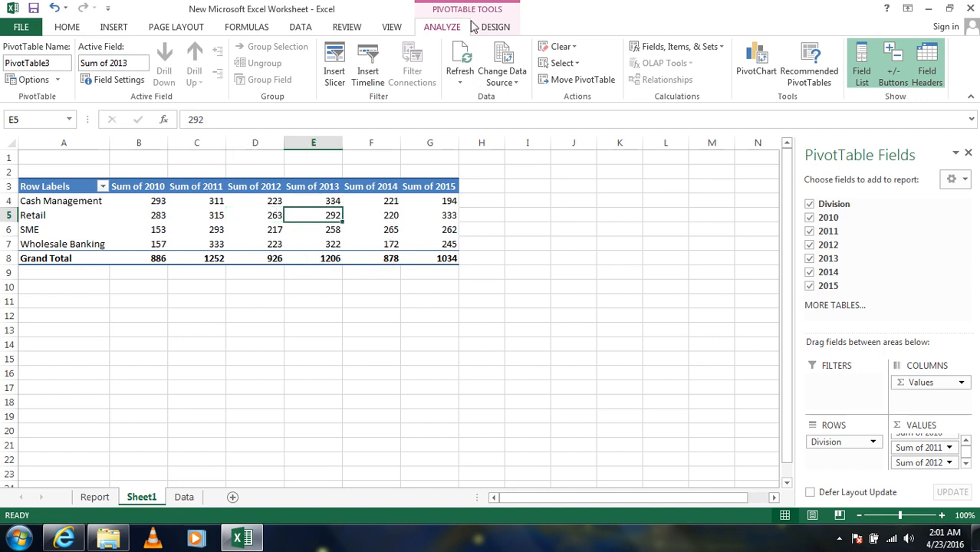
click(335, 67)
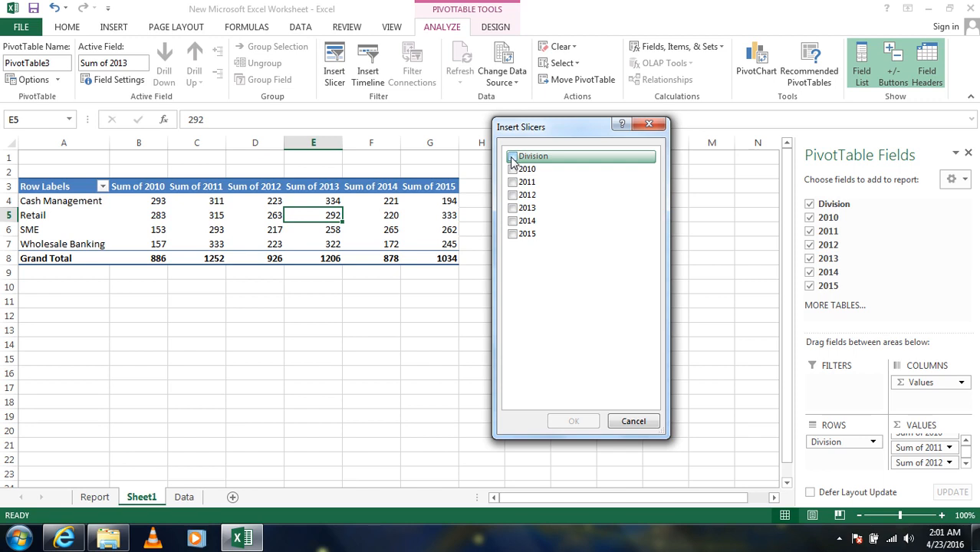
click(512, 157)
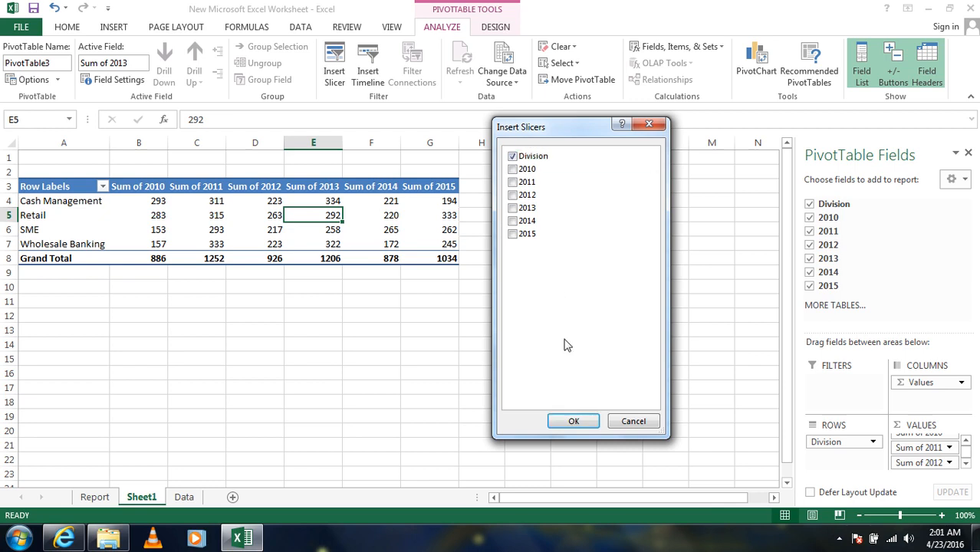
click(571, 421)
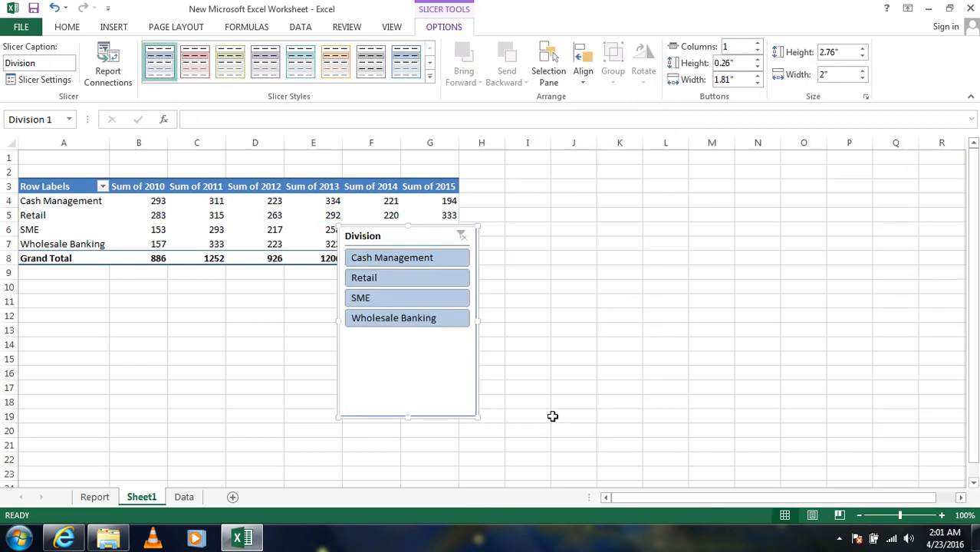
drag(374, 227, 496, 179)
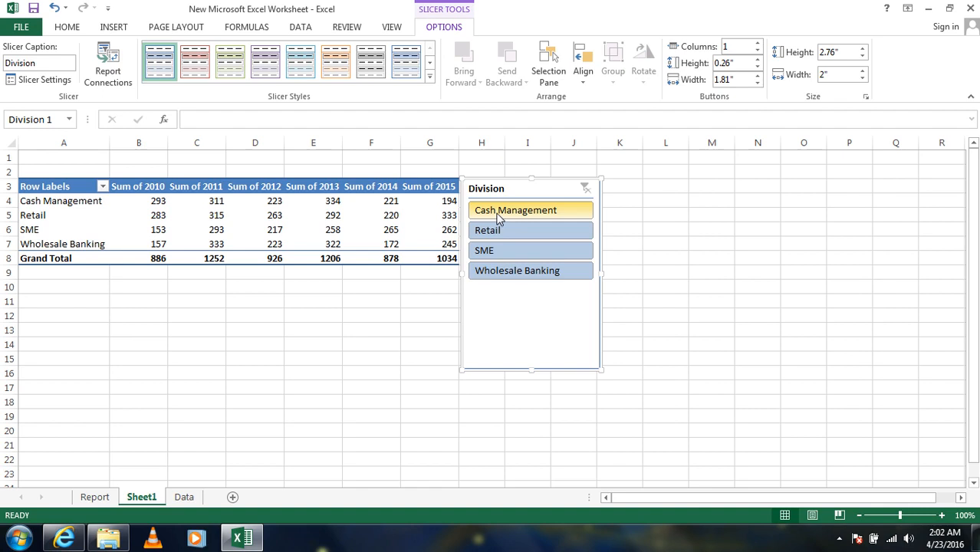
- Try the slicer on each division, moving it farther from the table, and finish with the PivotTable filtered to Wholesale Banking
click(498, 218)
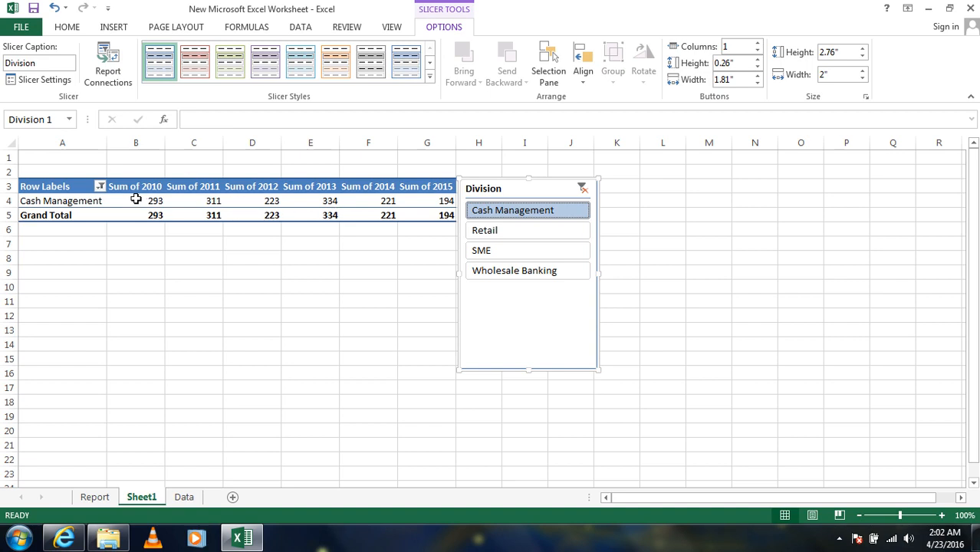
click(498, 229)
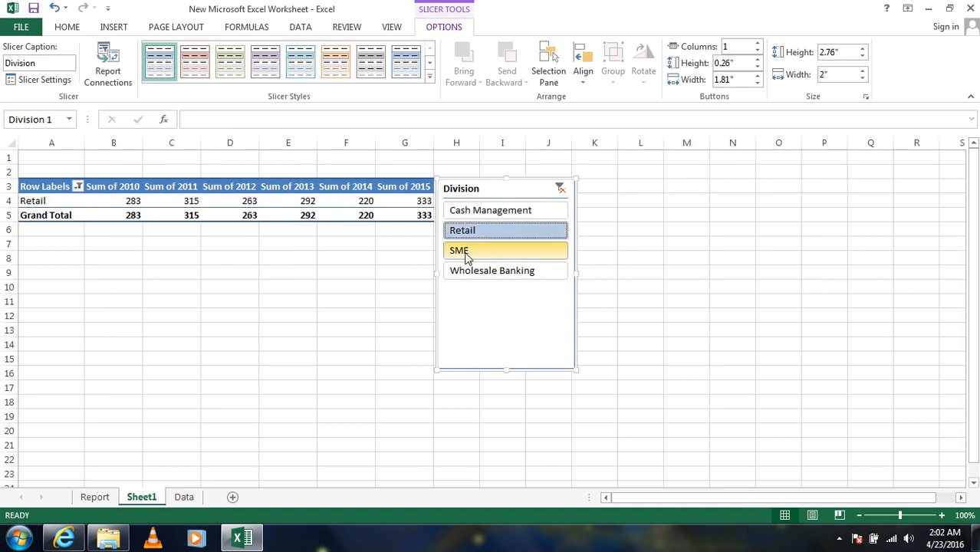
drag(467, 176, 540, 173)
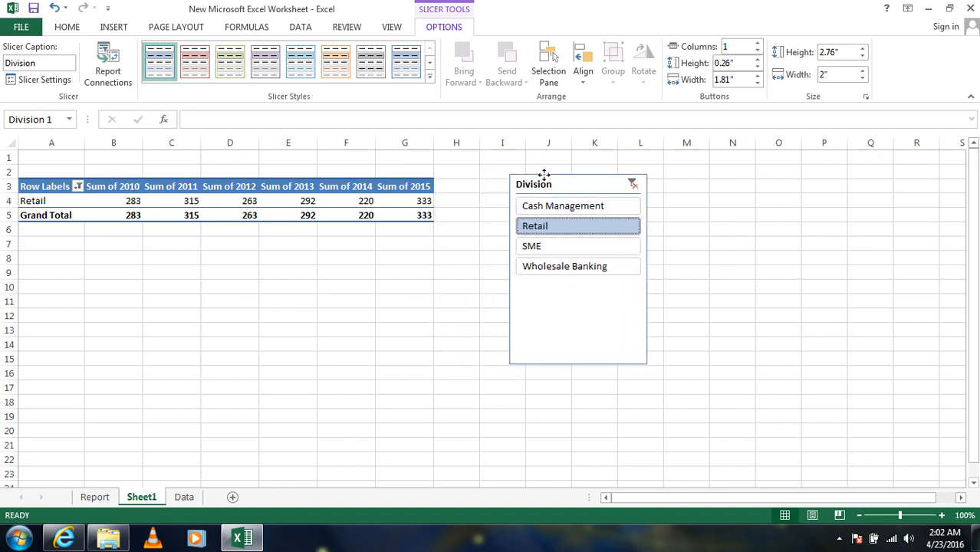
click(541, 247)
click(542, 267)
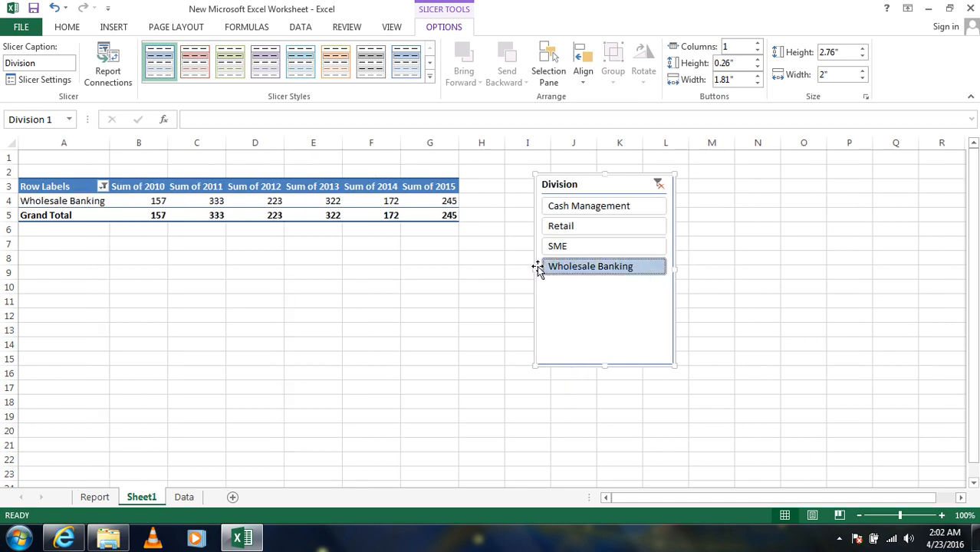
click(557, 207)
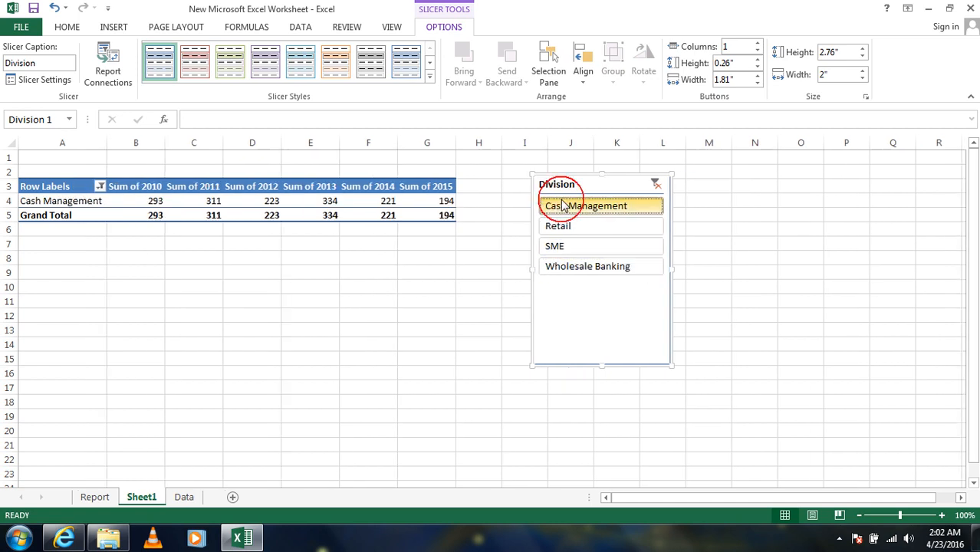
click(553, 268)
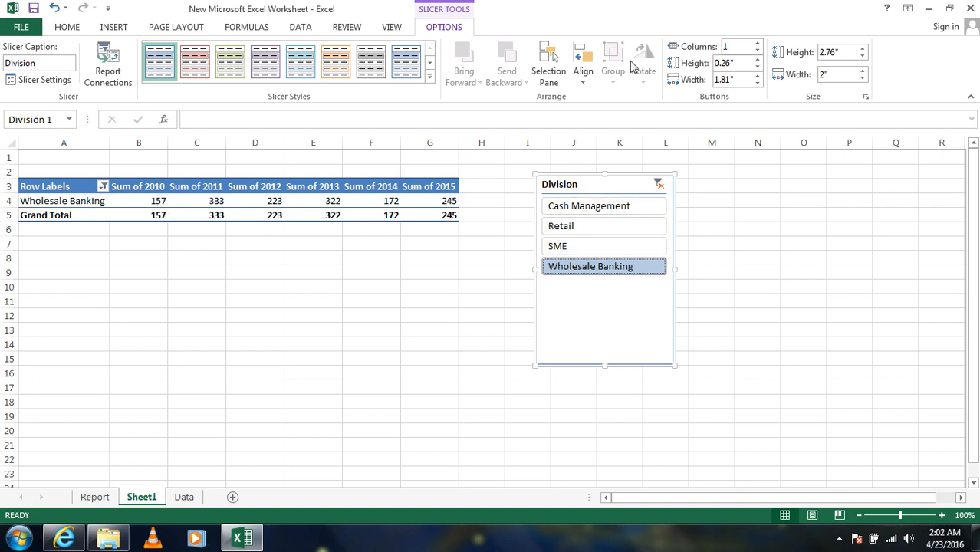
- Set the Division slicer to 4 columns and resize it to about 0.77" high and 5.32" wide
double_click(725, 46)
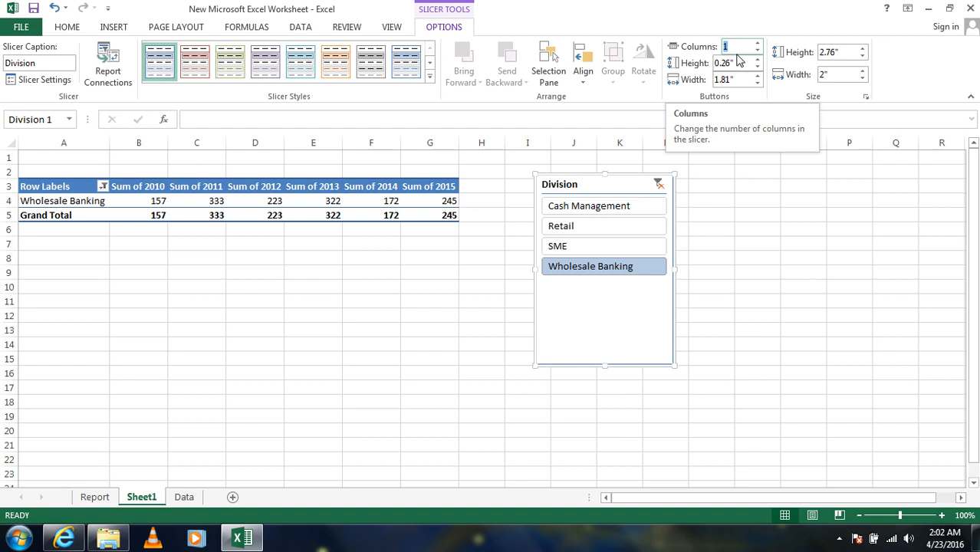
text(4)
key(Return)
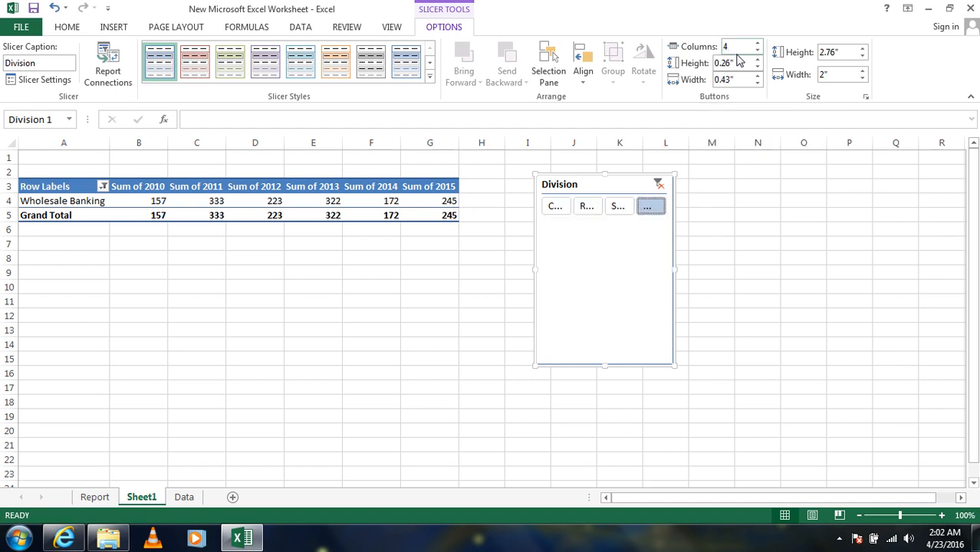
drag(671, 367, 901, 228)
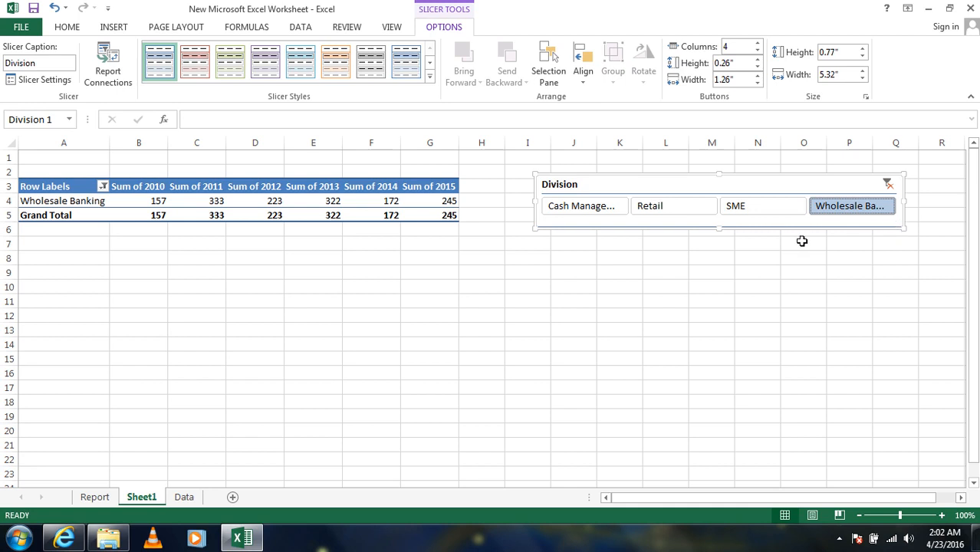
- Move the Division slicer below the PivotTable and increase its height to about 1.01"
click(711, 256)
drag(645, 178, 300, 309)
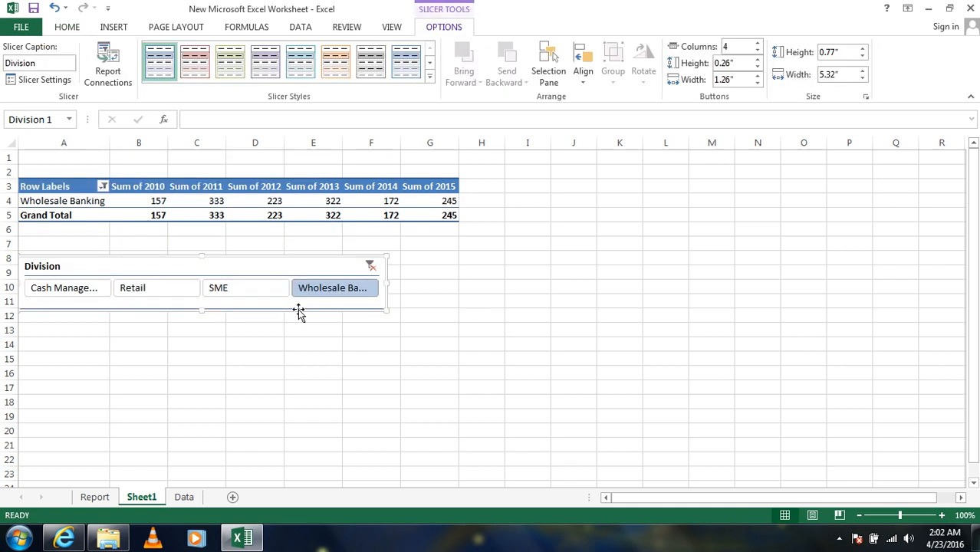
mouse_move(204, 310)
mouse_down()
mouse_move(200, 287)
mouse_move(193, 324)
mouse_up()
drag(160, 257, 441, 257)
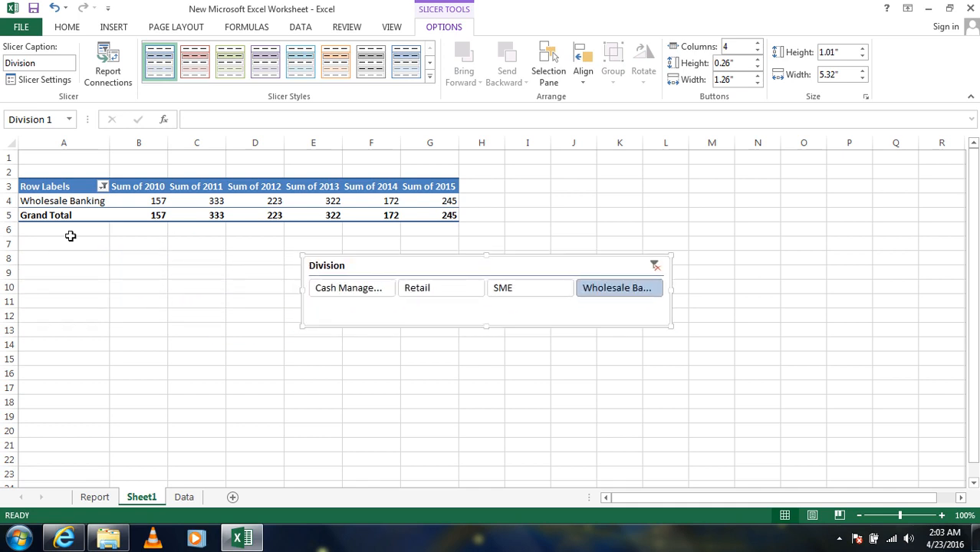
- Insert two blank rows above the PivotTable, one at row 1 and one at row 2
click(10, 157)
right_click(9, 158)
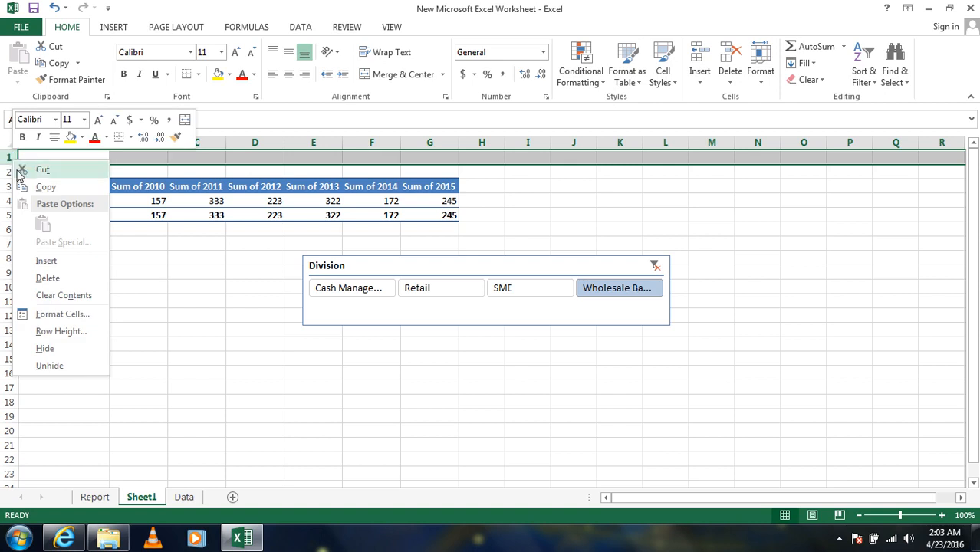
click(46, 260)
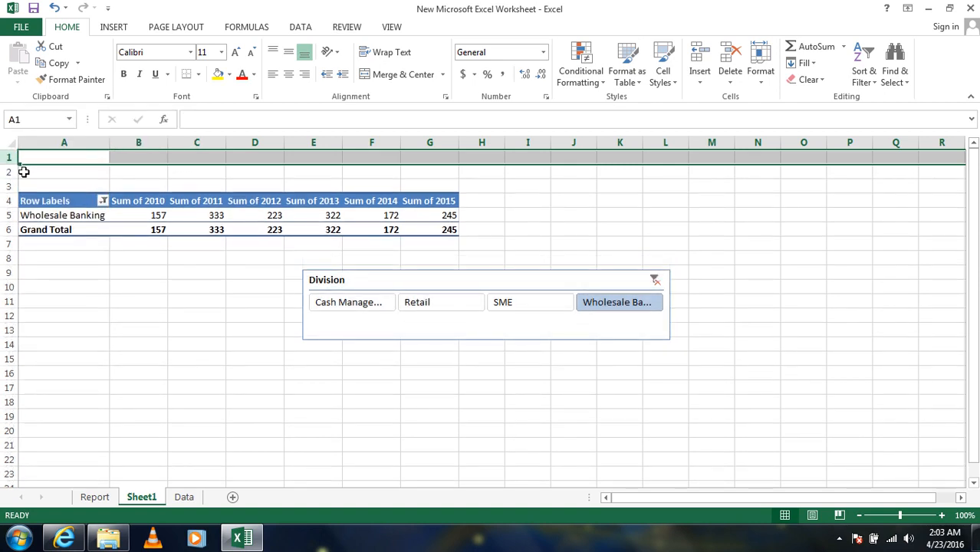
click(10, 172)
right_click(10, 173)
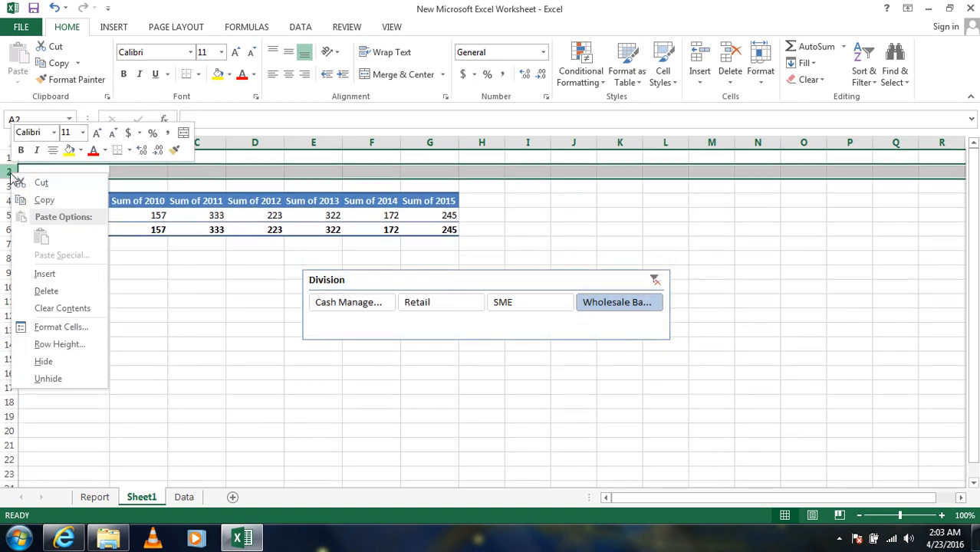
click(40, 274)
- Move the Division slicer up to cell A1 and insert another blank row at row 4 above the PivotTable
drag(350, 294, 38, 158)
click(6, 199)
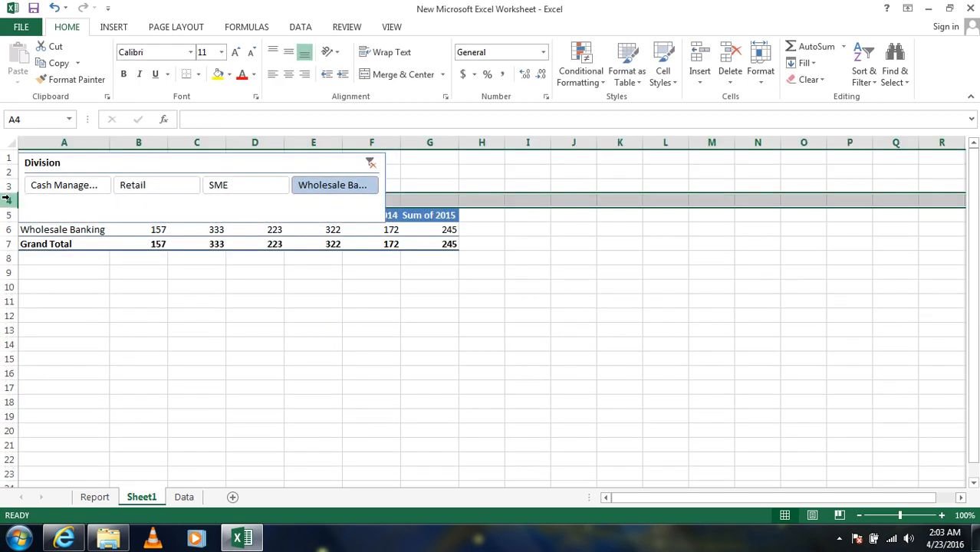
right_click(7, 203)
click(7, 201)
right_click(8, 201)
click(48, 302)
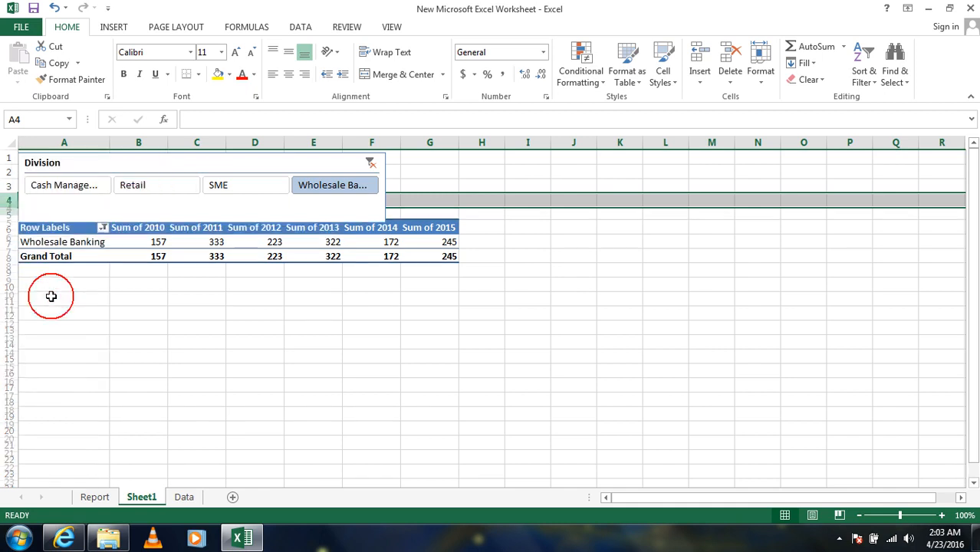
- Widen the Division slicer to the outer edge of column G so it matches the PivotTable's width
click(387, 195)
drag(387, 187, 458, 192)
click(310, 328)
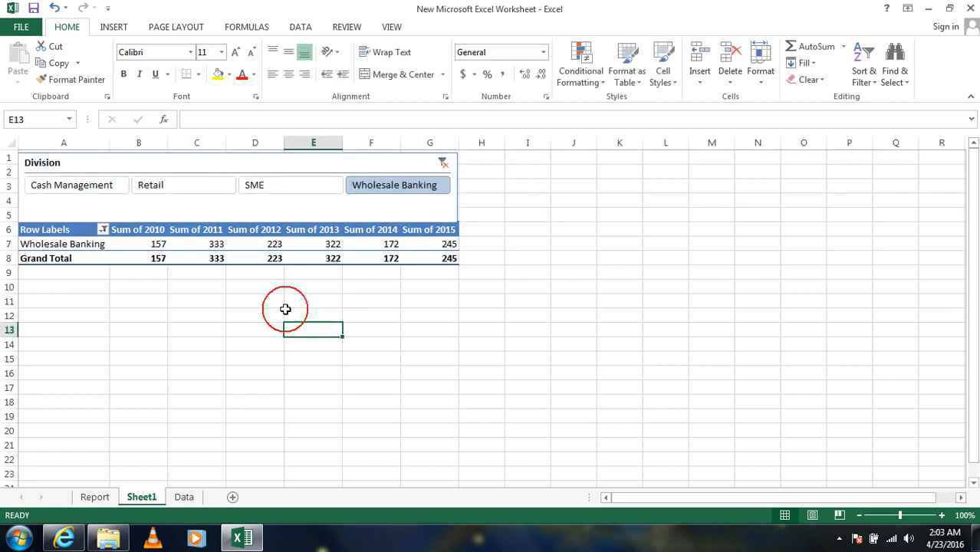
- Filter the PivotTable by Retail, SME and Wholesale Banking in the Division slicer to check how the column widths respond
click(314, 244)
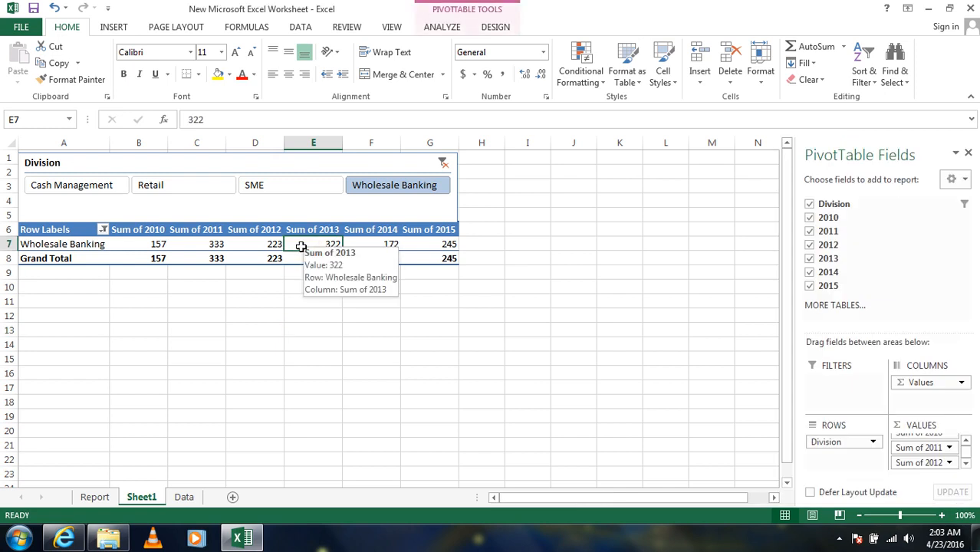
click(270, 246)
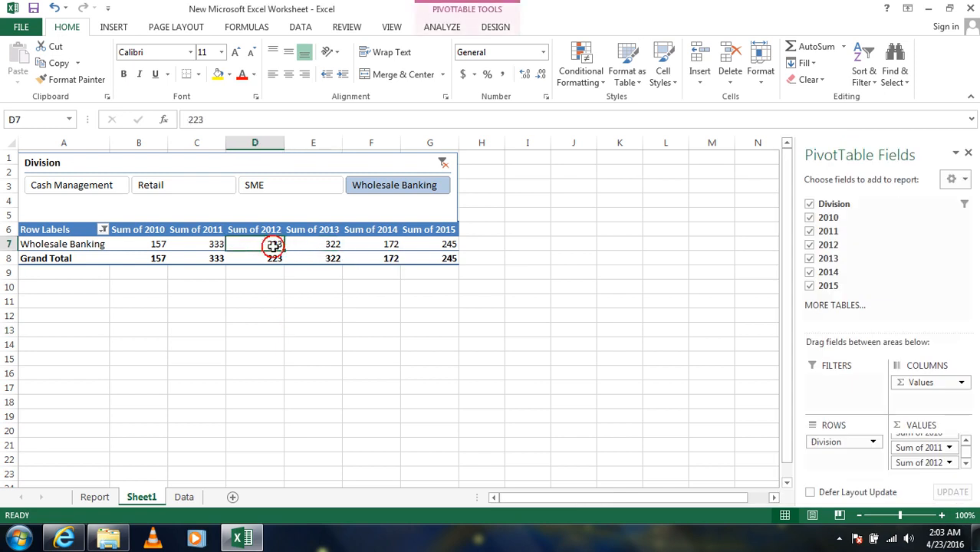
click(322, 244)
click(267, 190)
click(200, 185)
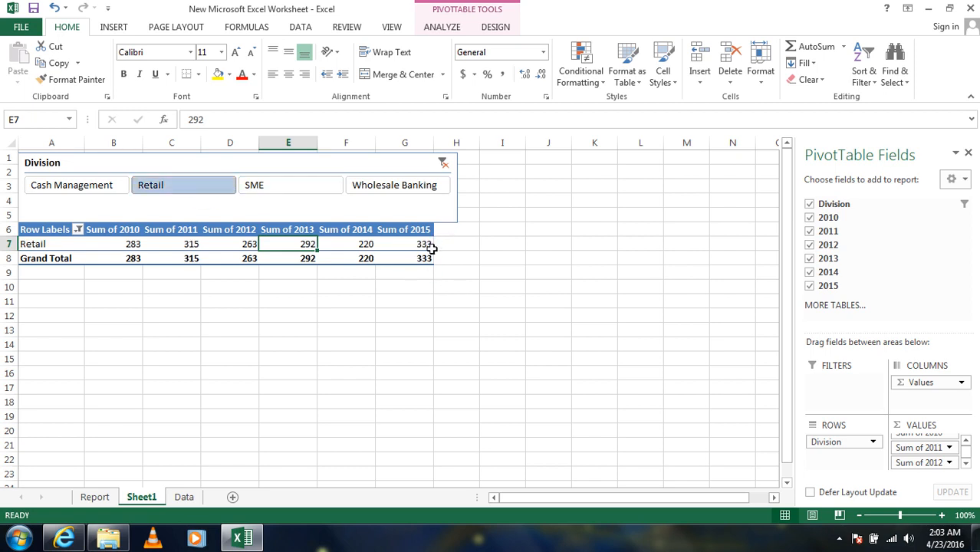
click(372, 185)
click(308, 187)
click(402, 189)
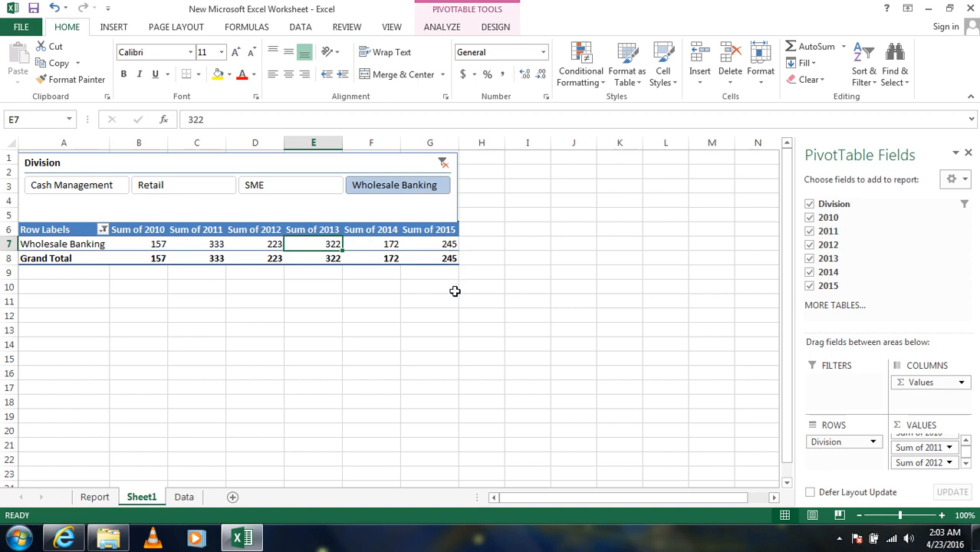
- Turn off autofitting of column widths on update in the PivotTable's options
right_click(315, 244)
key(Escape)
right_click(315, 243)
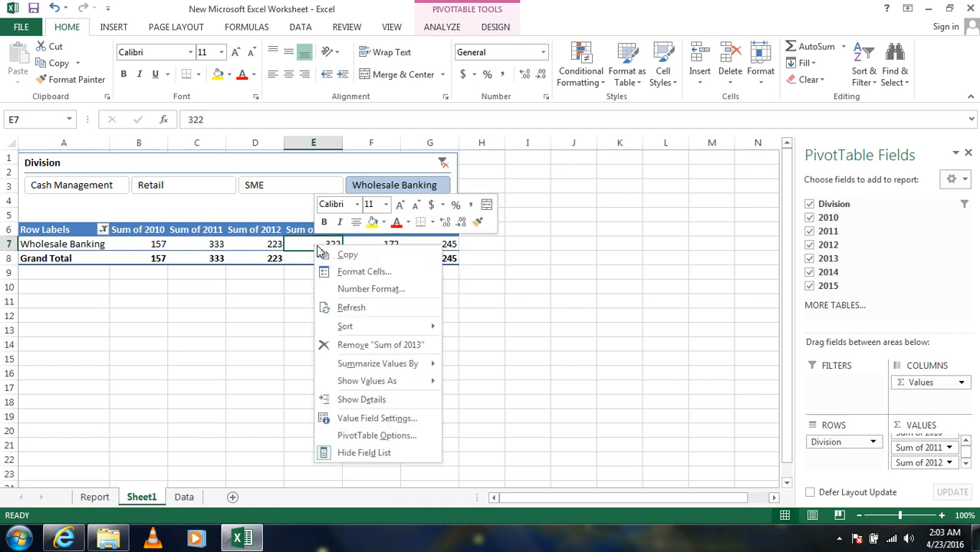
click(358, 436)
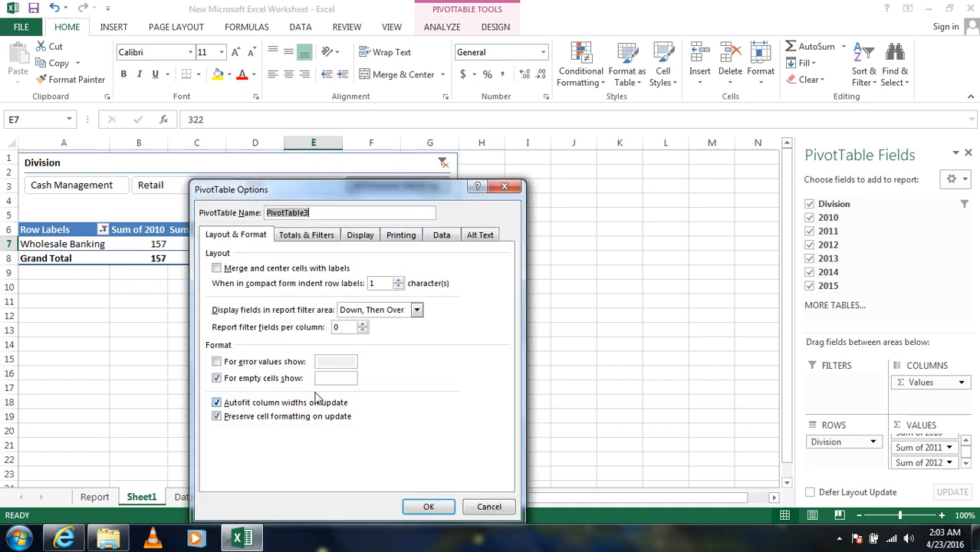
click(219, 406)
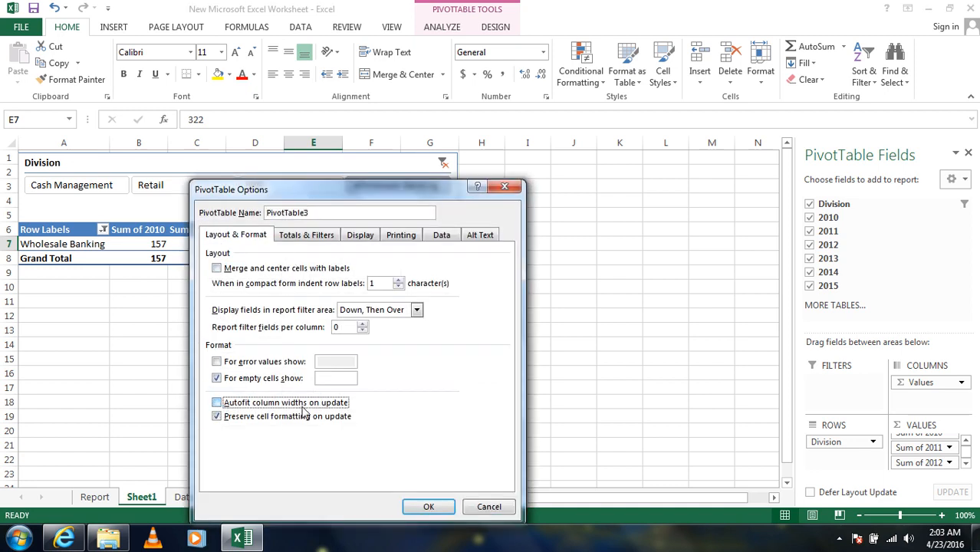
click(427, 506)
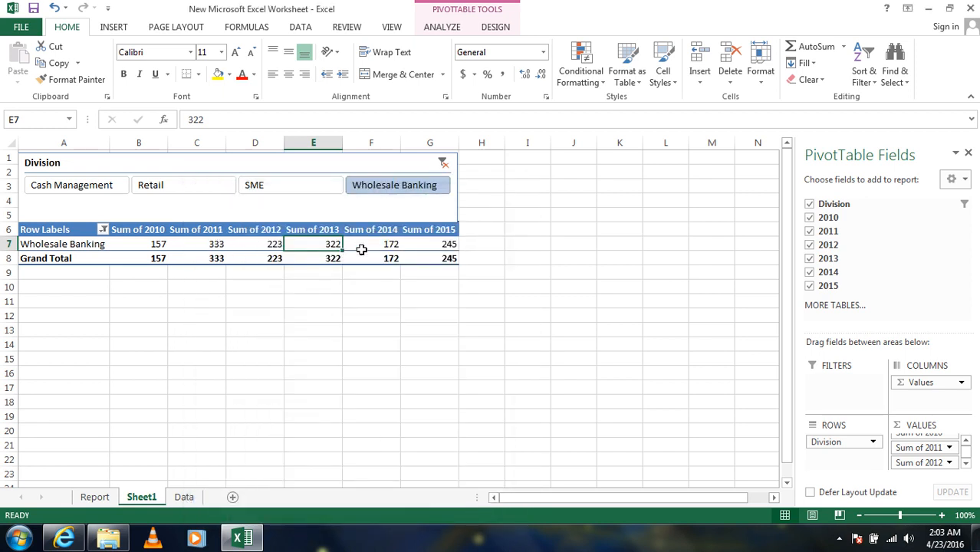
- Cycle the Division slicer through Cash Management, Retail, SME and Wholesale Banking to check the column widths, ending on Retail
click(272, 191)
click(146, 193)
click(112, 194)
click(182, 188)
click(252, 185)
click(372, 185)
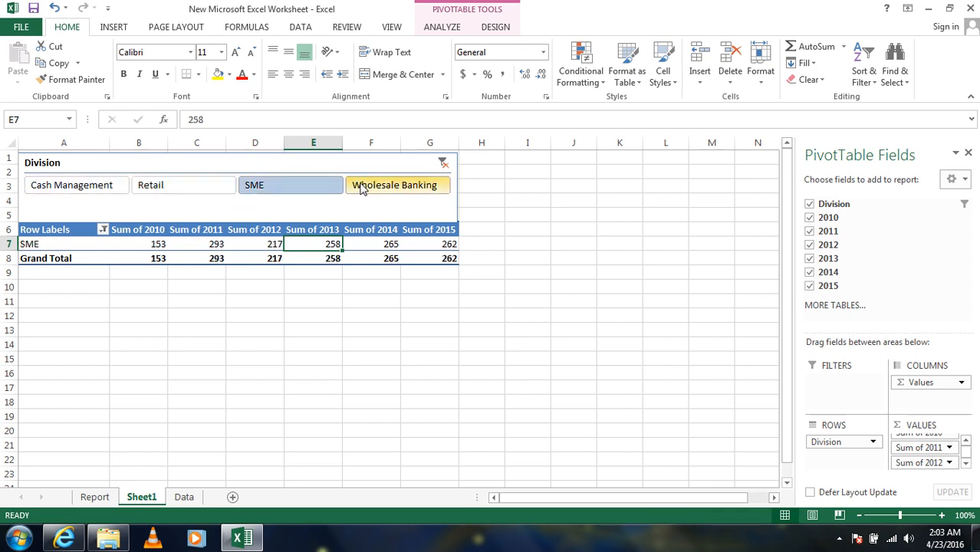
click(284, 192)
click(205, 192)
click(330, 189)
click(376, 191)
click(288, 187)
click(192, 193)
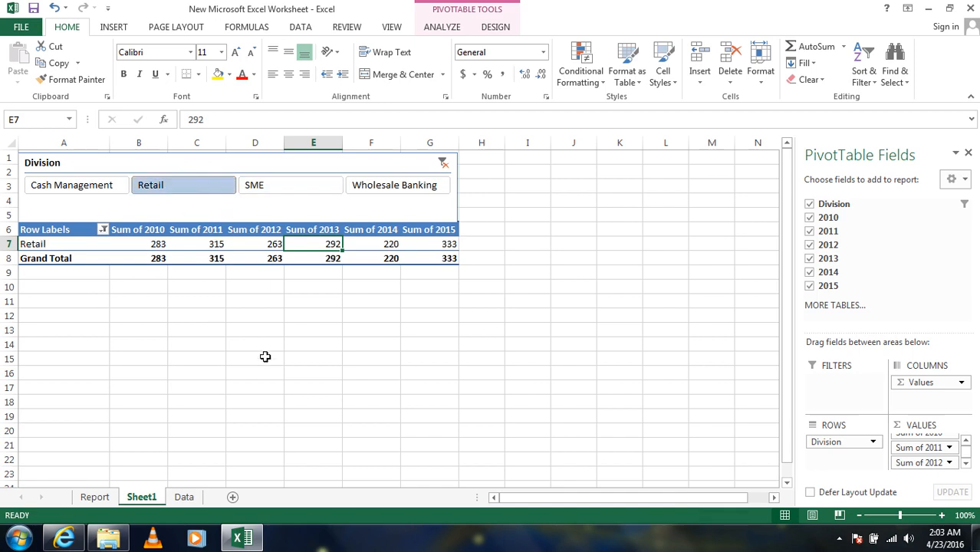
click(249, 332)
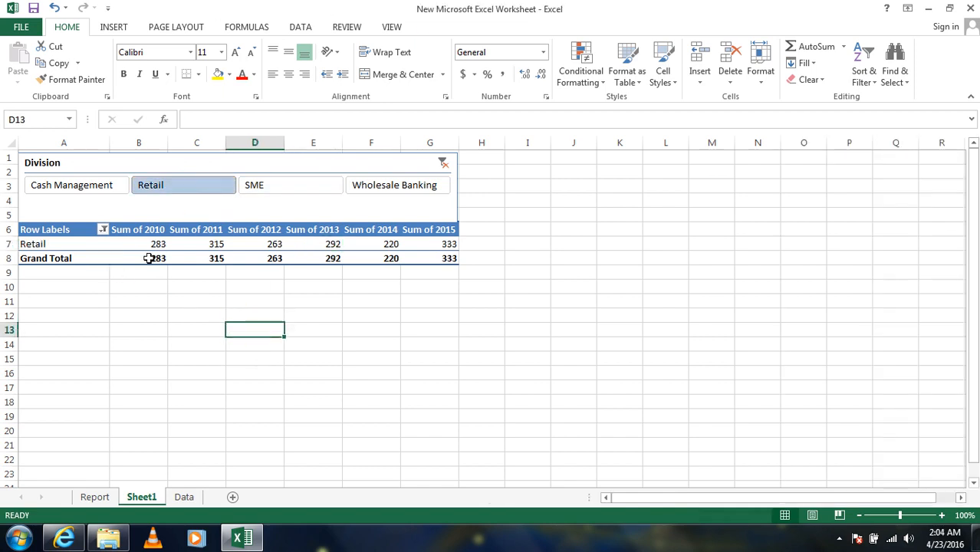
- Rename the Row Labels header in A6 as "Division" and the Sum of 2010 header in B6 as "Year-2010"
click(51, 229)
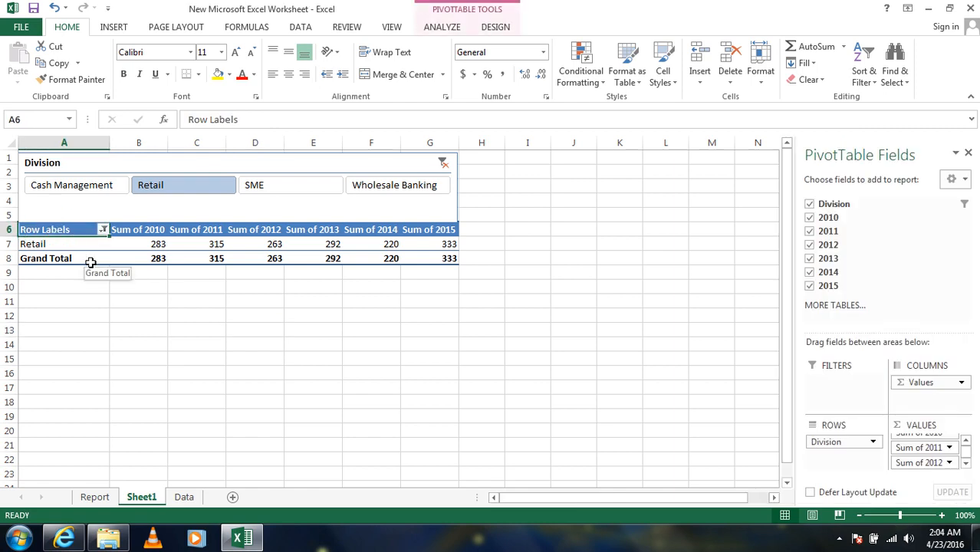
text(Division)
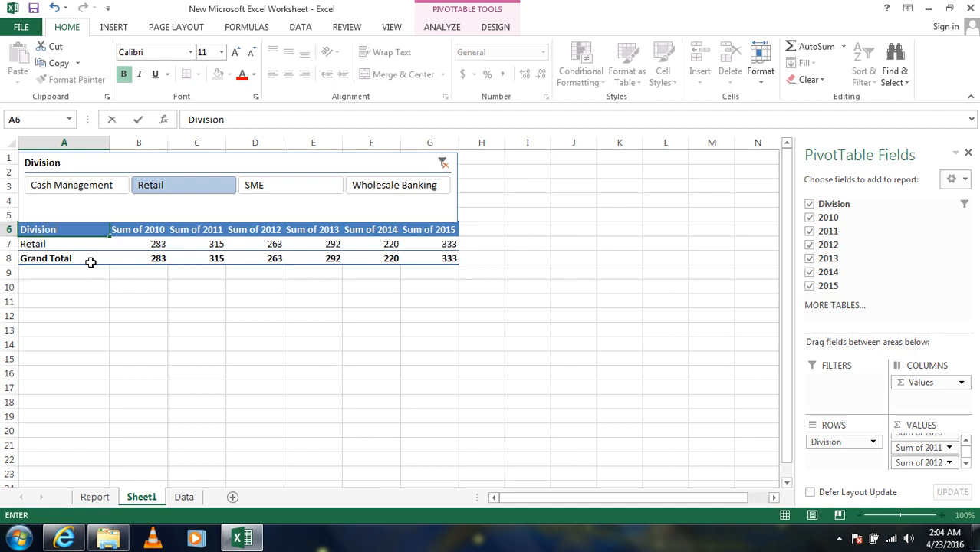
click(143, 224)
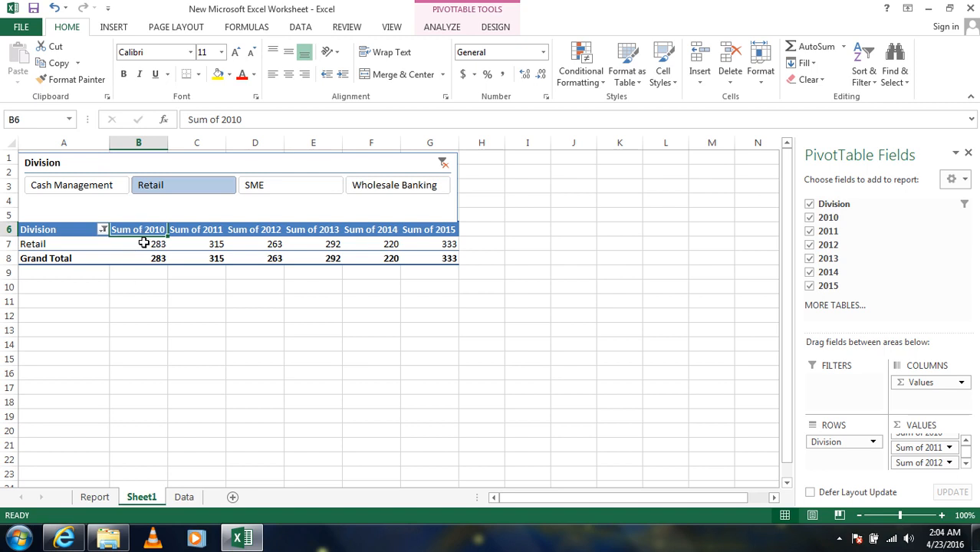
drag(223, 116, 187, 120)
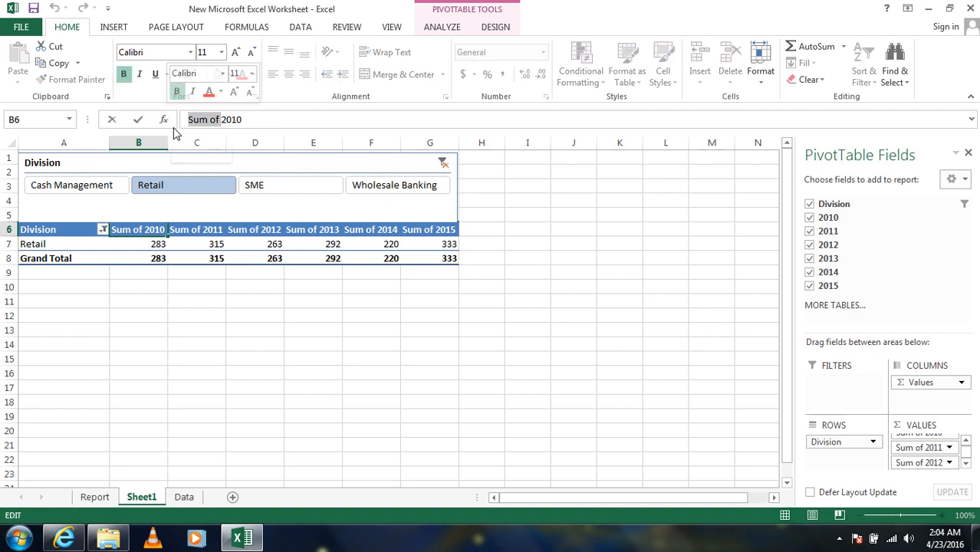
text(Year-)
key(Return)
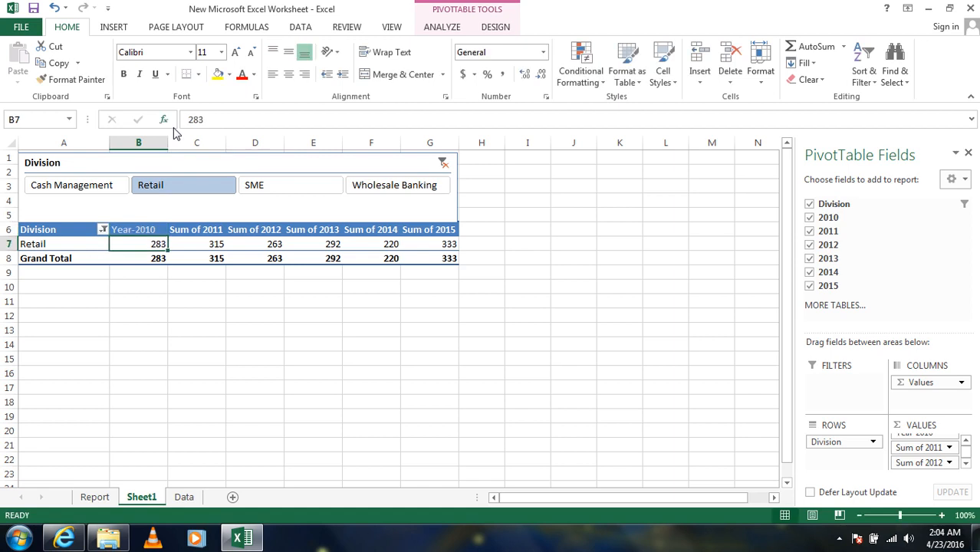
- Rename the Sum of 2011 column header in C6 as "Year- 2011"
click(193, 229)
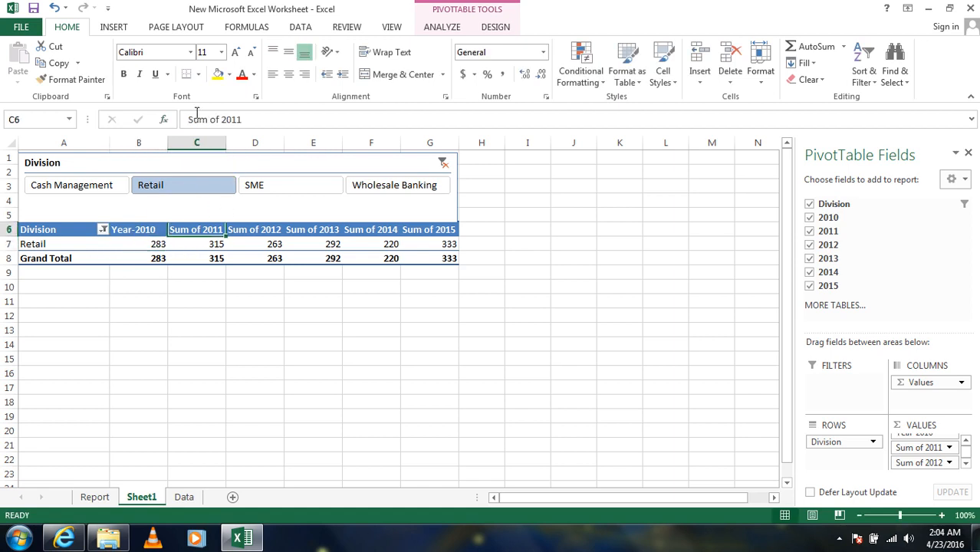
drag(222, 121, 154, 123)
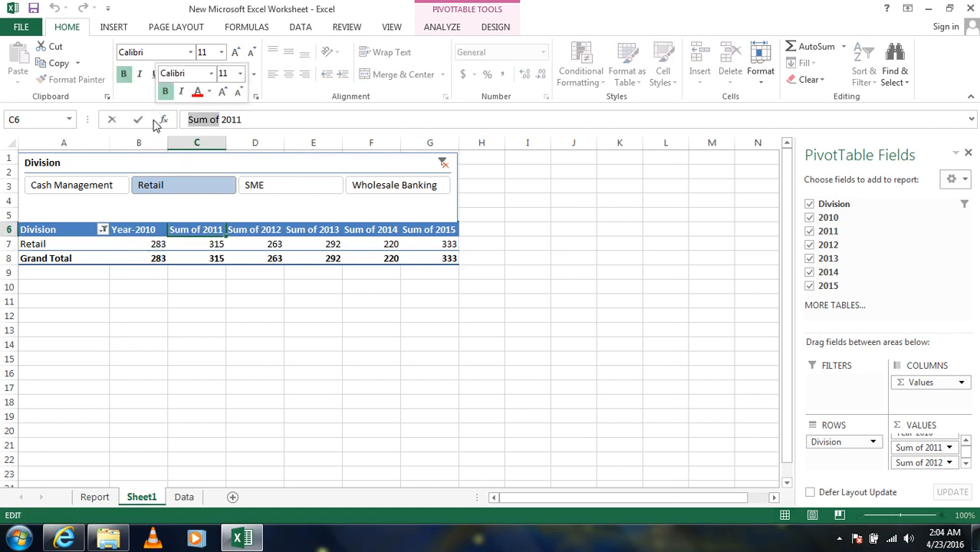
text(Y)
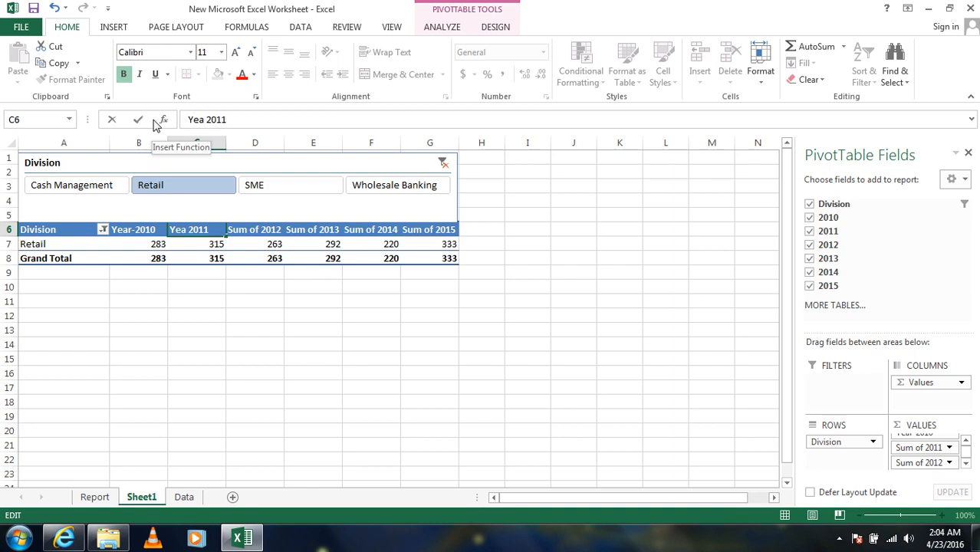
text(ear-)
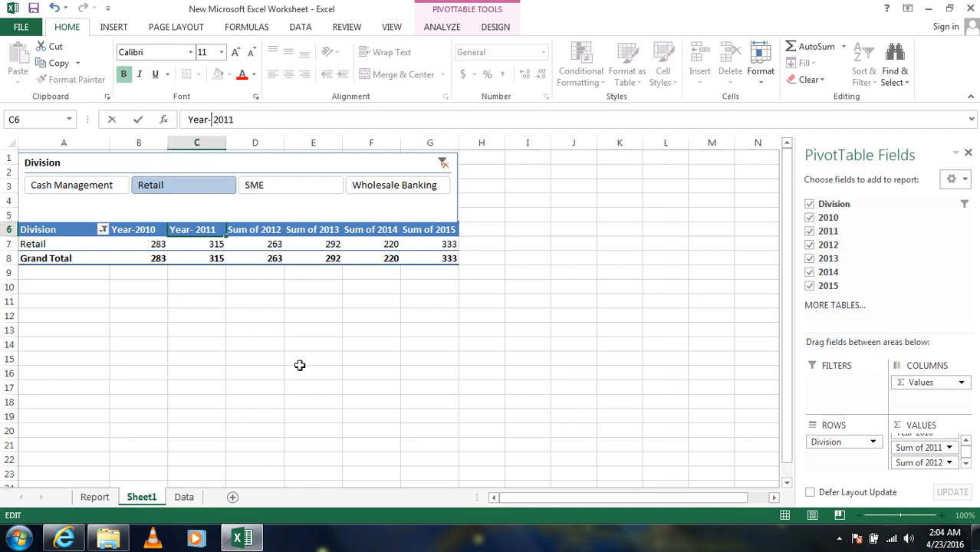
click(262, 295)
- Rename the Sum of 2012 column header in D6 as "Year- 2012"
click(256, 229)
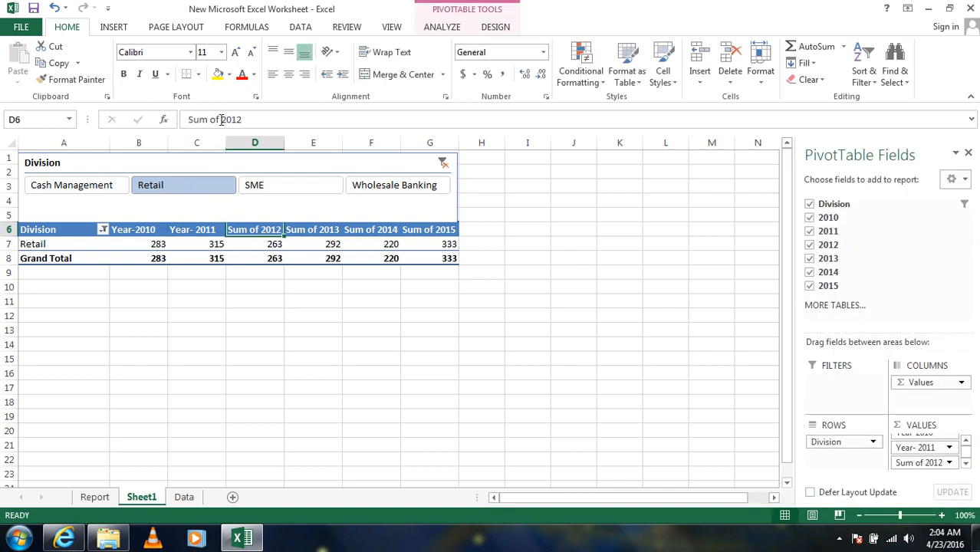
drag(221, 120, 187, 119)
text(Year-)
key(Return)
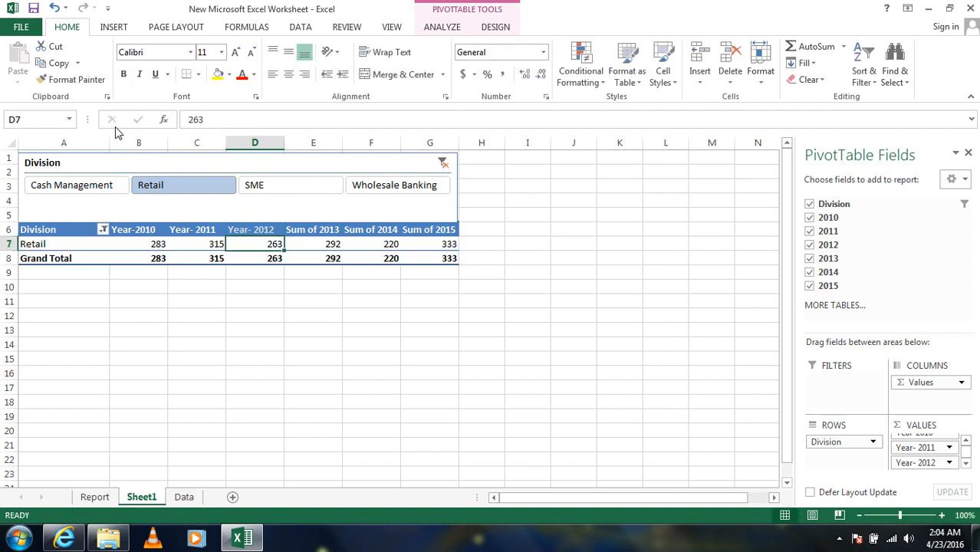
- Rename the Sum of 2013 column header in E6 as "Year 2013"
click(309, 223)
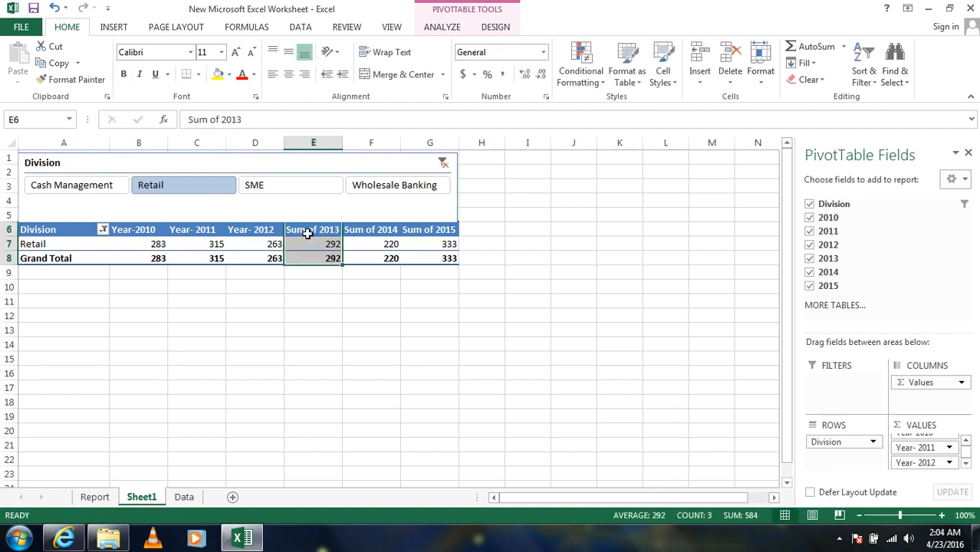
click(306, 229)
drag(220, 120, 118, 119)
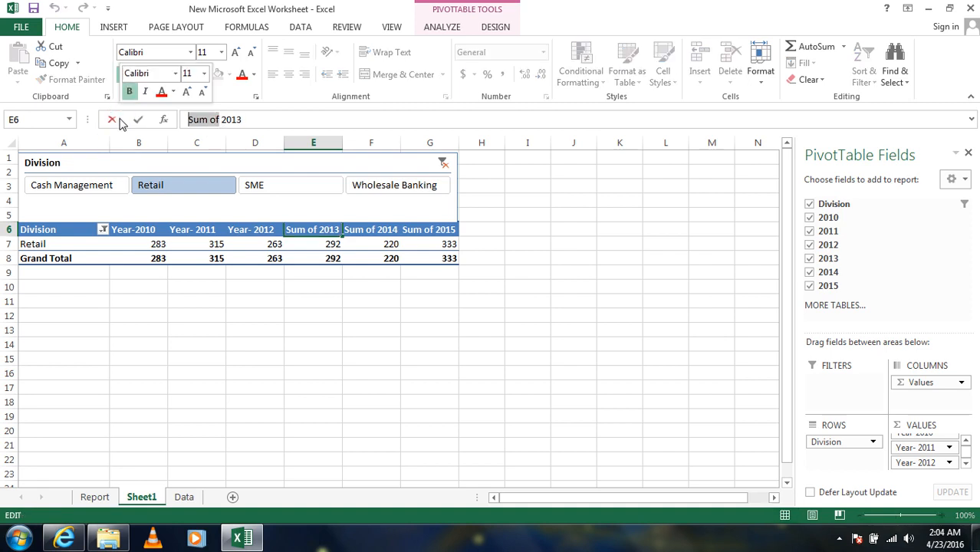
text(Year)
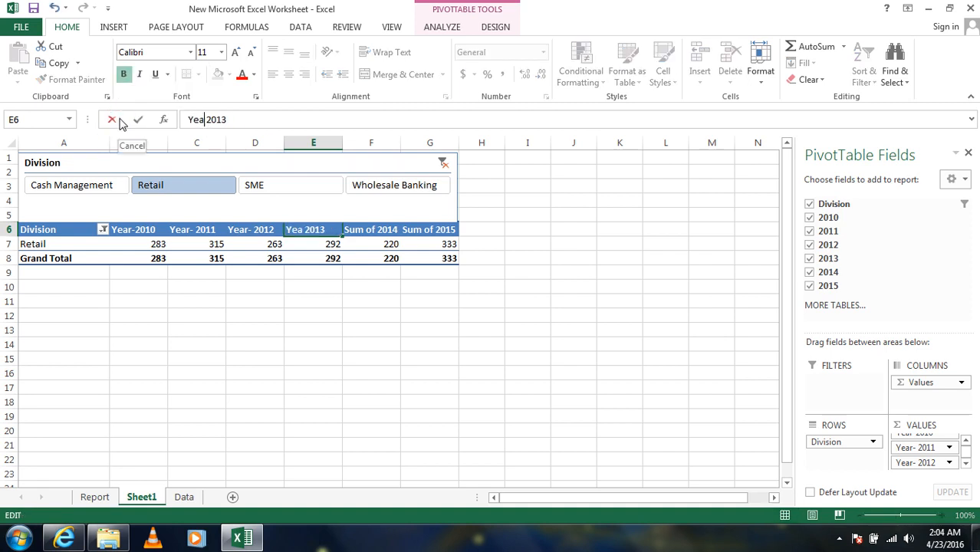
key(Return)
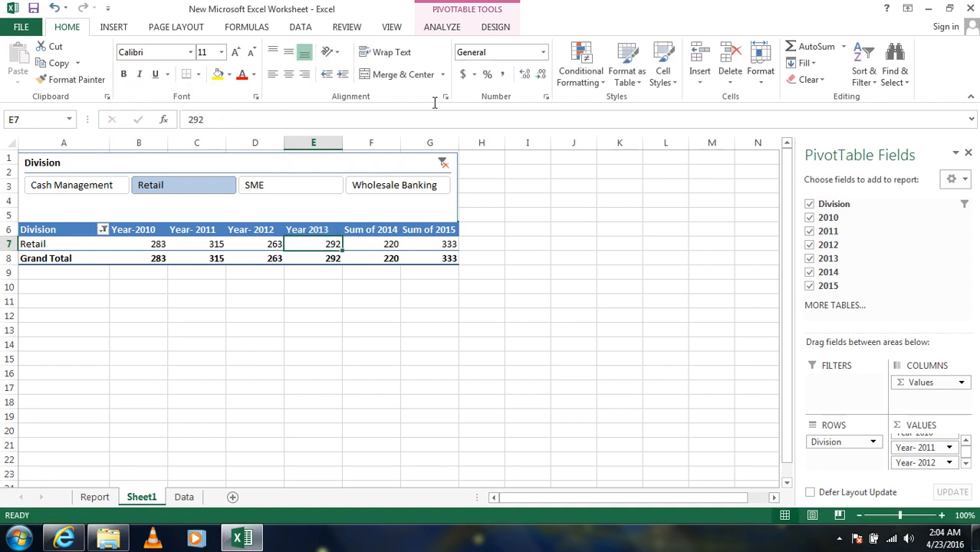
- Rename the Sum of 2014 column header in F6 as "Year-2014"
click(374, 230)
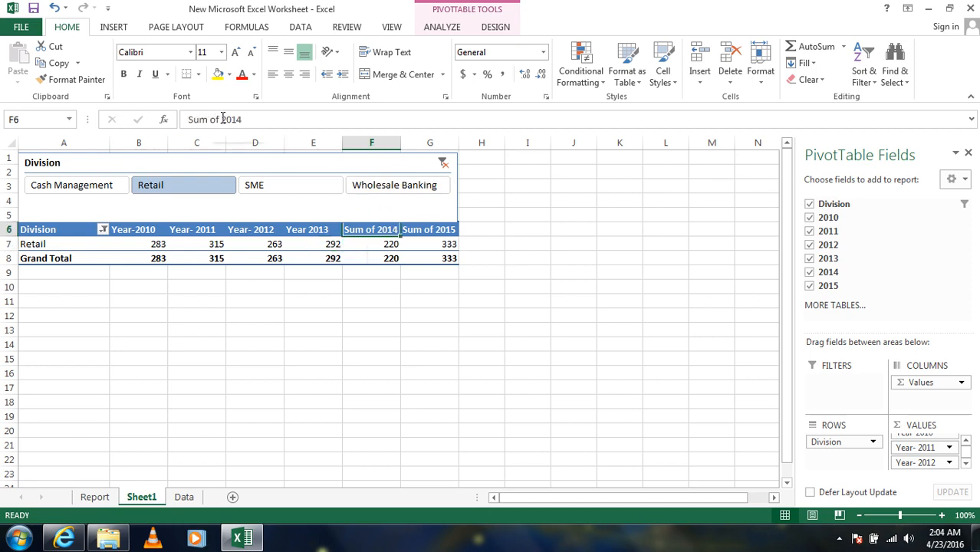
drag(222, 119, 187, 119)
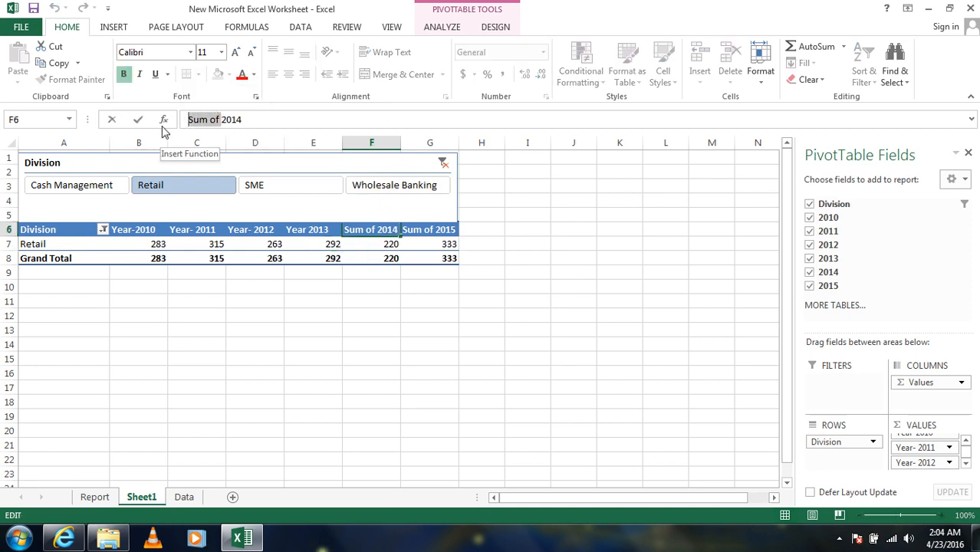
text(Year)
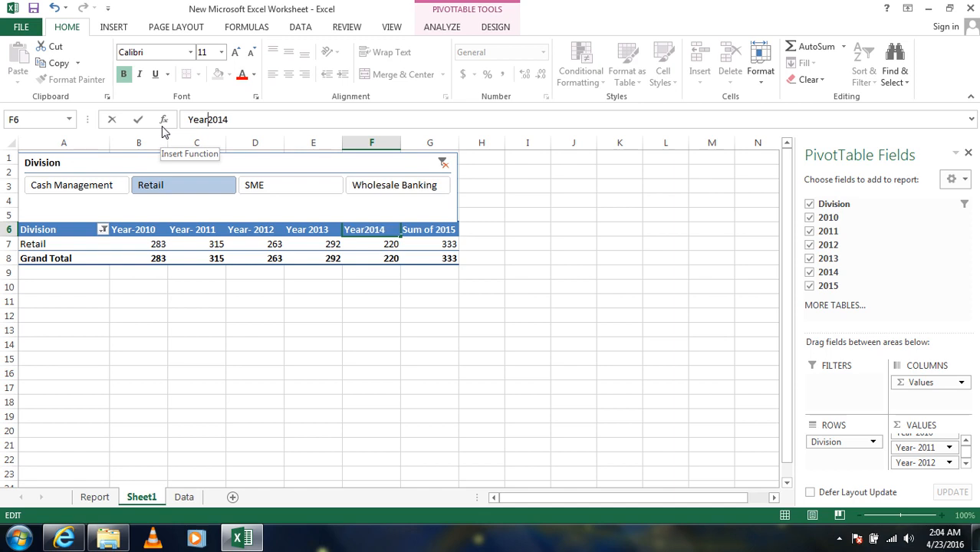
text(-)
key(Return)
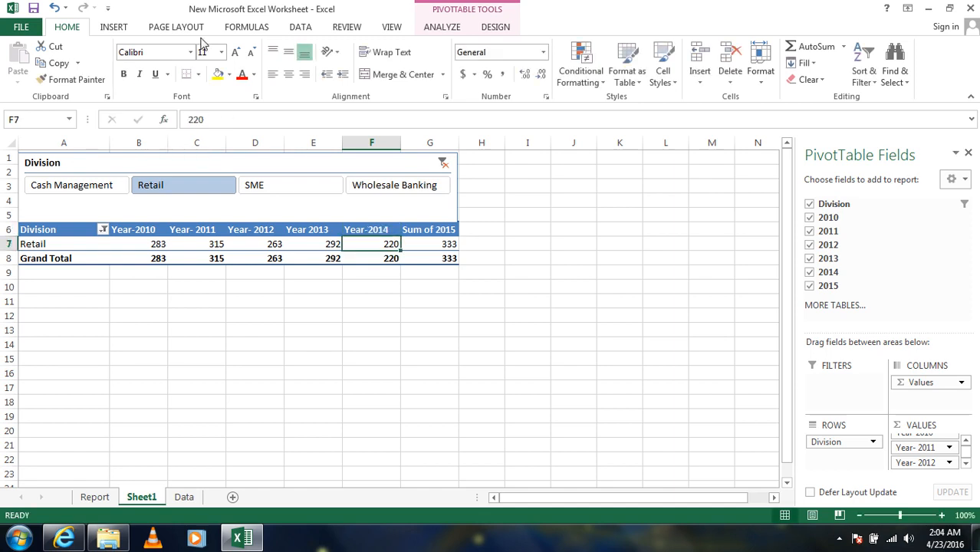
- Rename the Sum of 2015 column header in G6 as "Year2015"
click(427, 229)
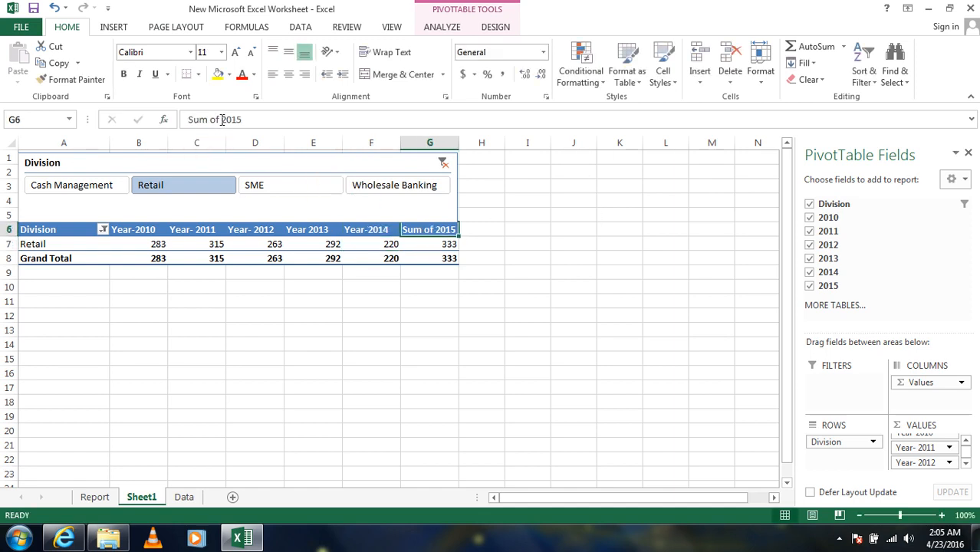
drag(220, 119, 187, 119)
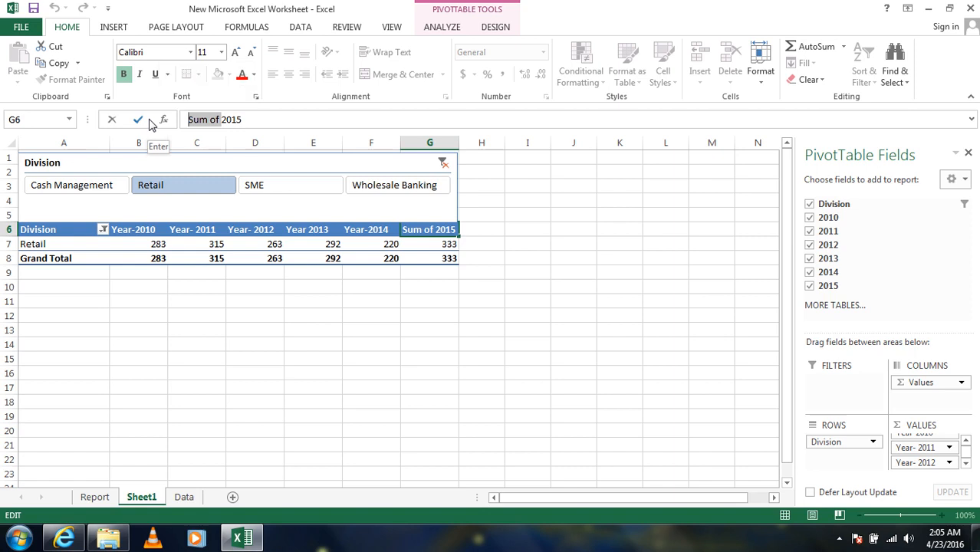
text(Year)
key(Return)
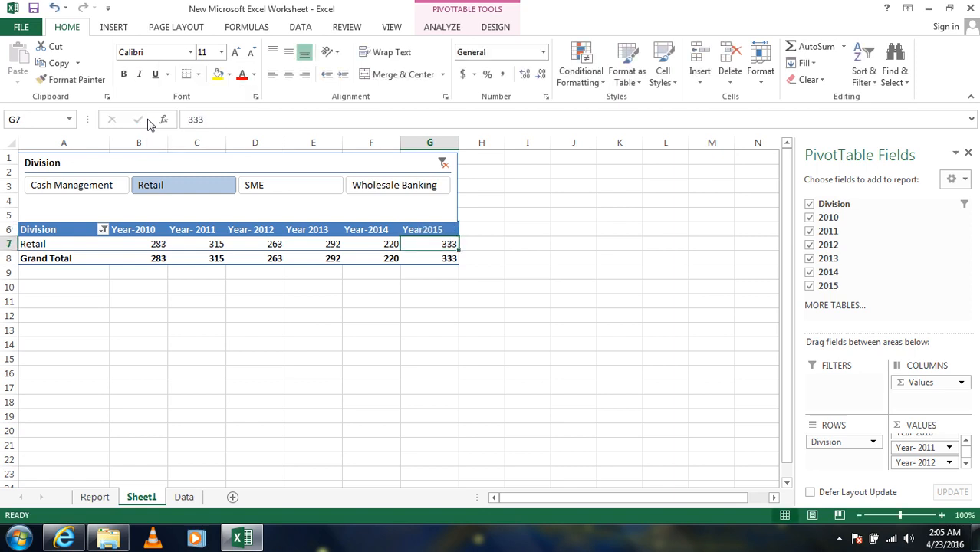
click(175, 303)
- Reduce the Division slicer's height slightly so its lower edge sits clear of the PivotTable's header row
click(269, 203)
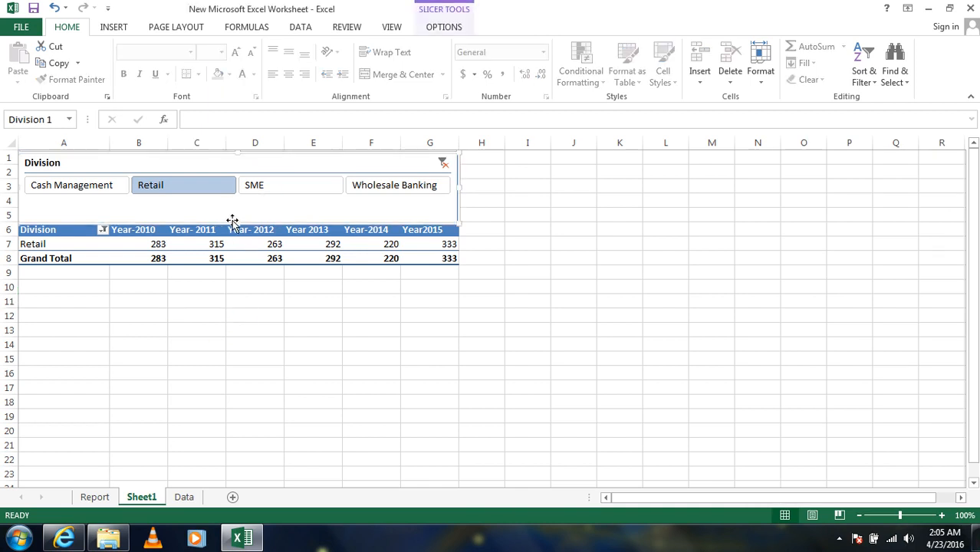
mouse_move(236, 221)
mouse_down()
mouse_move(234, 204)
mouse_move(235, 217)
mouse_up()
click(197, 333)
- Copy the PivotTable's header and division rows A6:G7 and paste them at I4 beside the PivotTable
drag(46, 229, 433, 238)
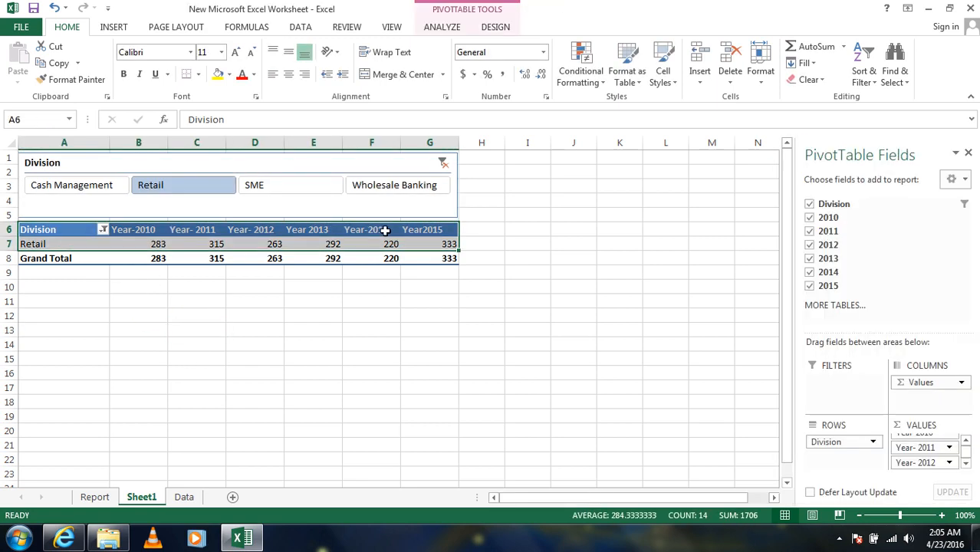
right_click(341, 230)
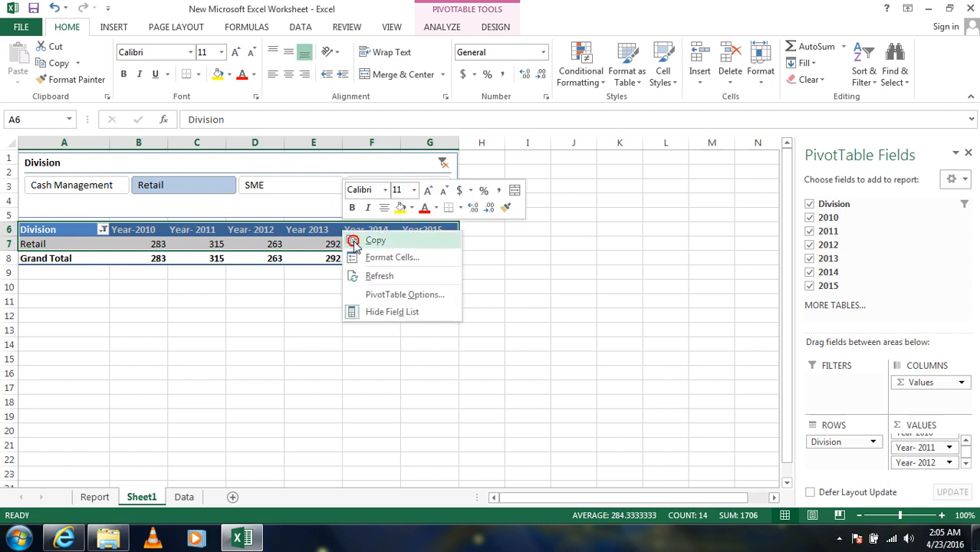
click(366, 237)
click(532, 197)
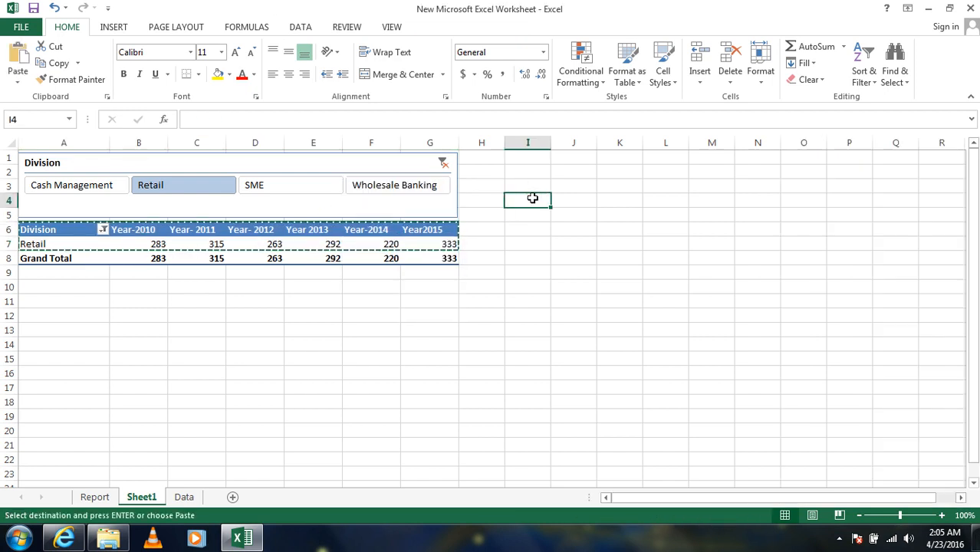
right_click(532, 198)
click(563, 263)
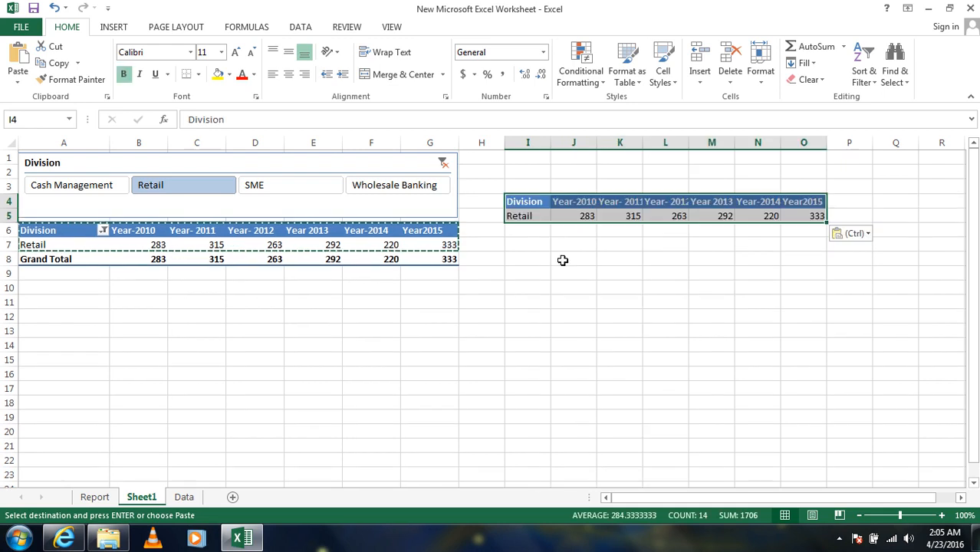
click(565, 256)
key(Escape)
click(647, 258)
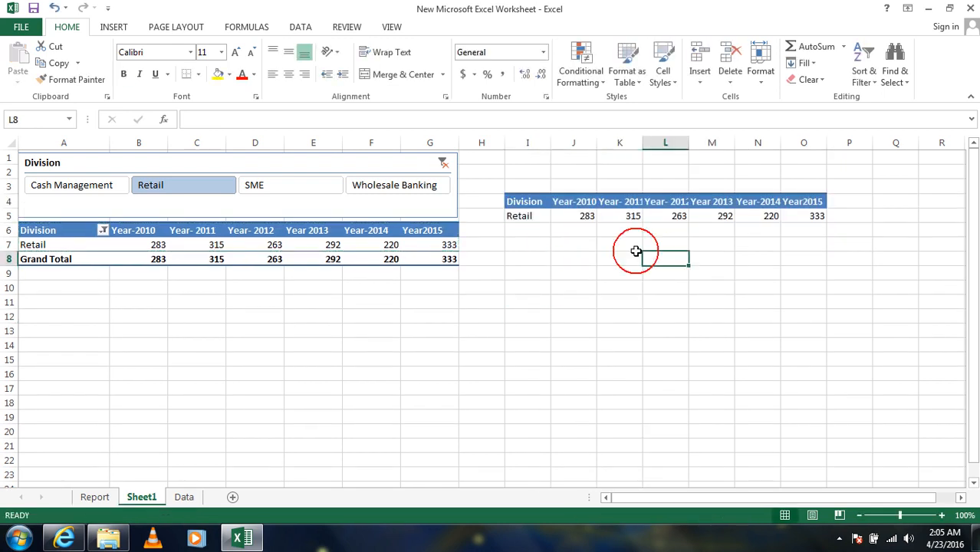
- AutoFit the widths of columns I to O to the copied table's contents
drag(527, 143, 816, 159)
double_click(780, 142)
click(618, 286)
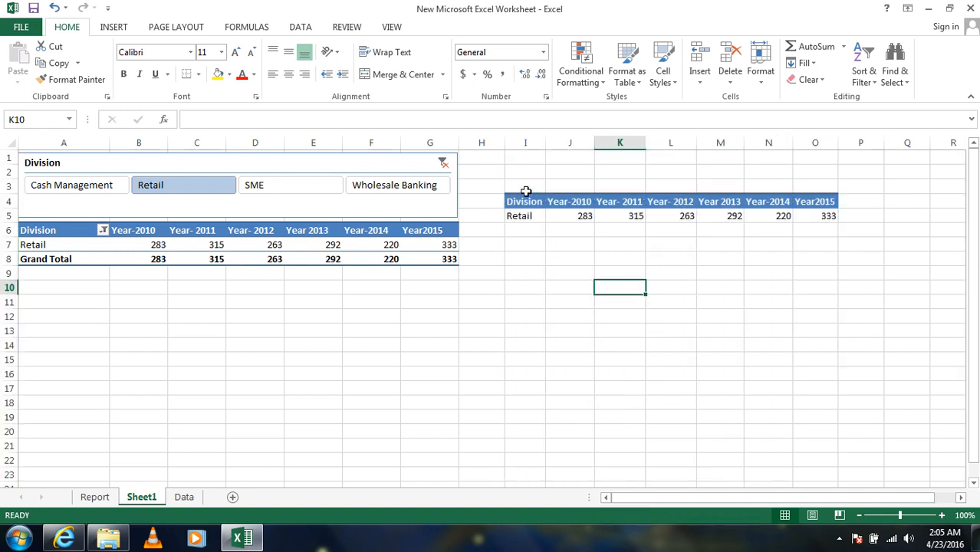
- Insert a 2-D Line with Markers chart from the copied table in I4:O5
drag(520, 198, 816, 216)
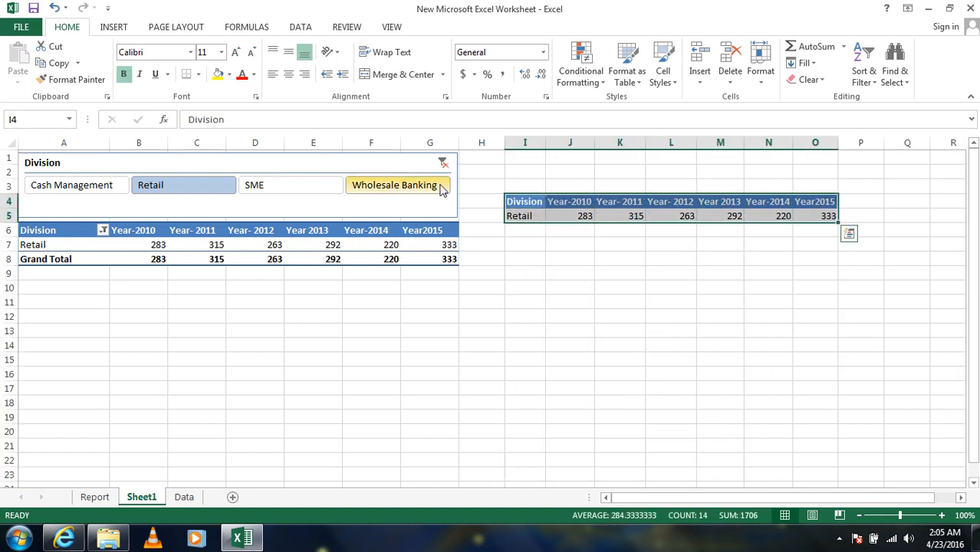
click(113, 28)
click(405, 64)
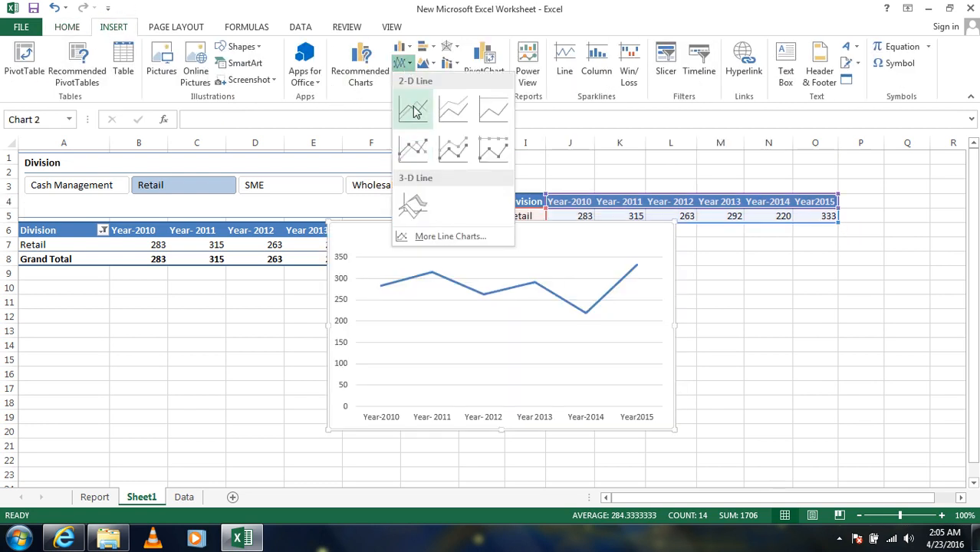
click(415, 145)
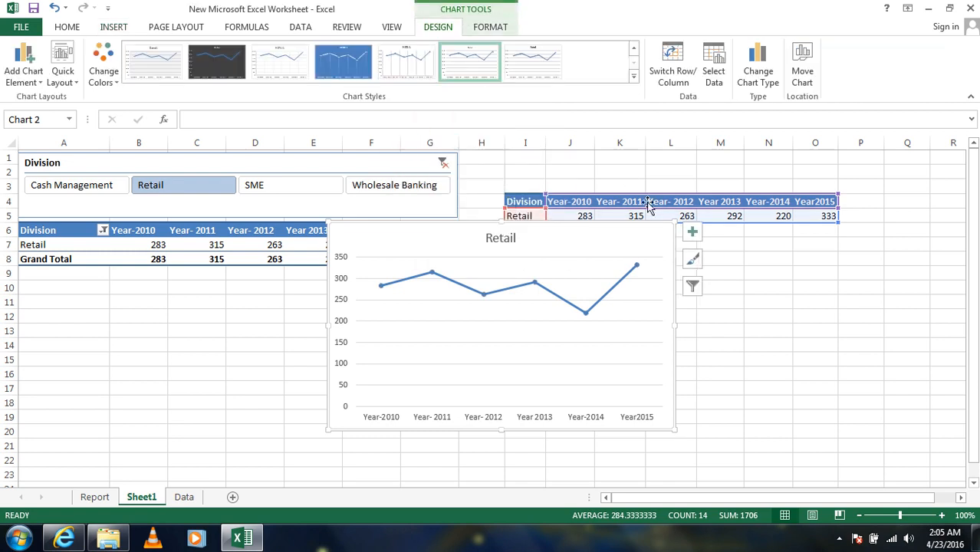
- Fit the line chart directly below the PivotTable across columns A to G and add data labels to its line
mouse_move(671, 402)
mouse_down()
mouse_move(608, 426)
mouse_move(361, 445)
mouse_up()
drag(365, 372, 458, 371)
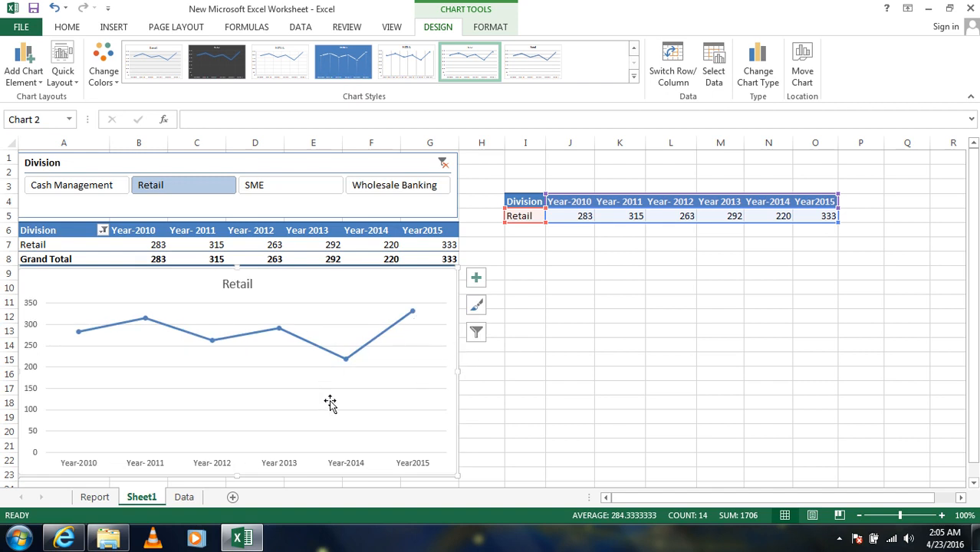
right_click(345, 362)
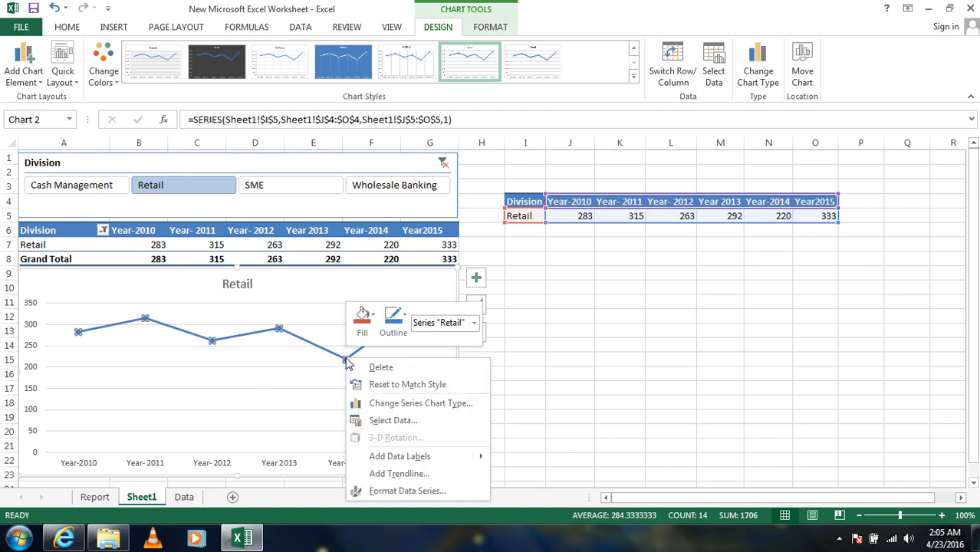
click(380, 456)
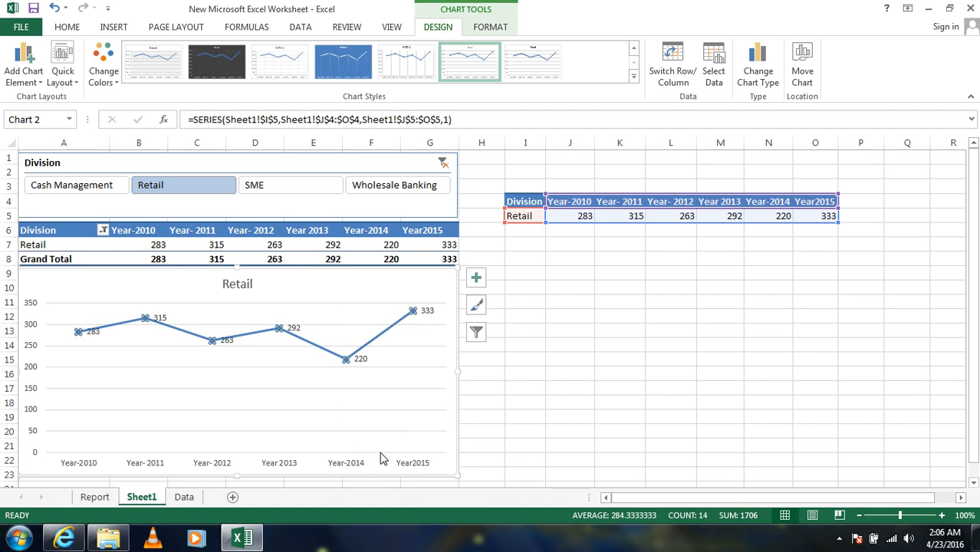
- Format the line chart's data labels as bold with font size 12
click(223, 341)
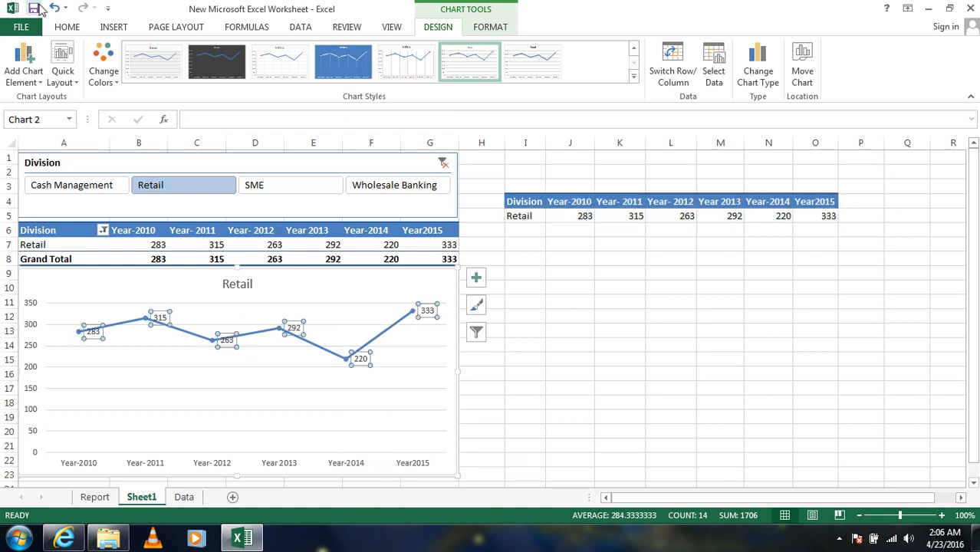
click(67, 28)
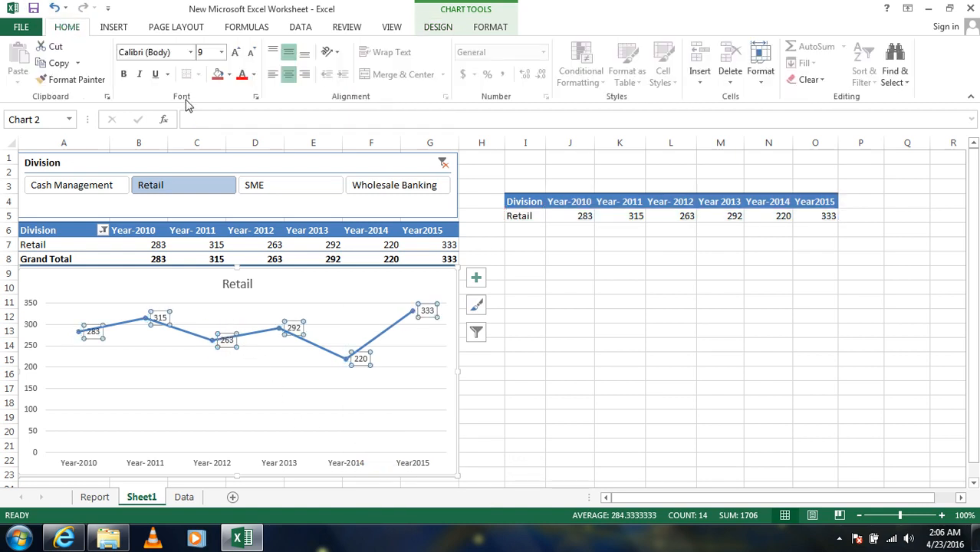
click(235, 54)
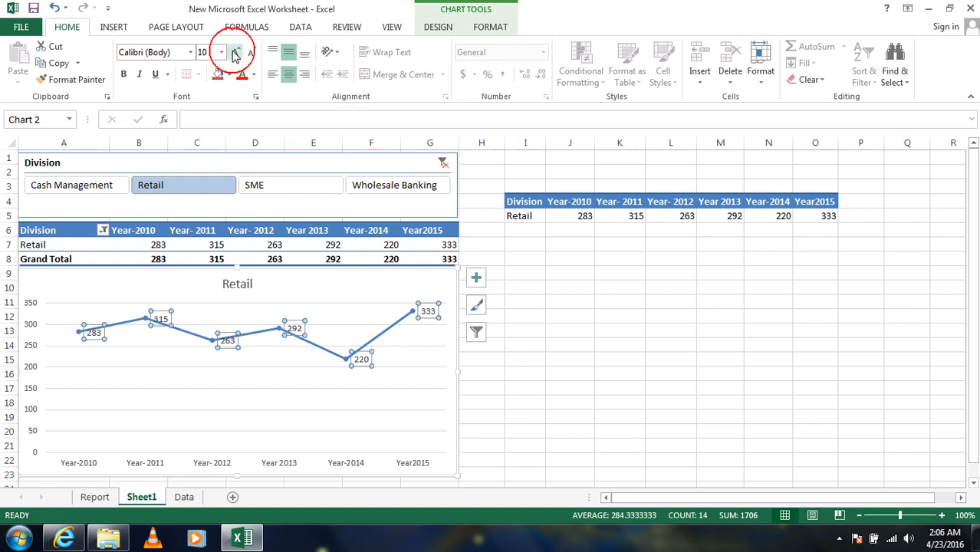
click(234, 54)
click(235, 54)
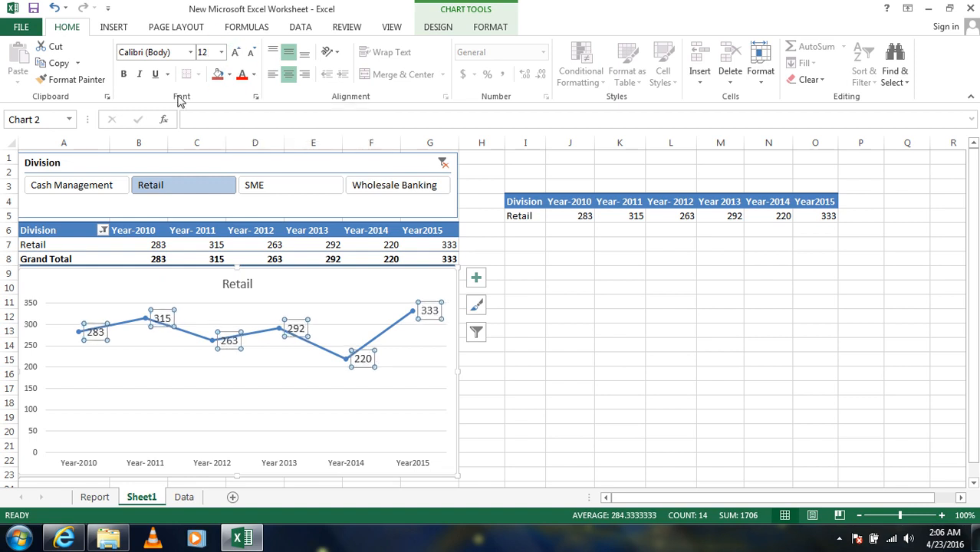
click(123, 74)
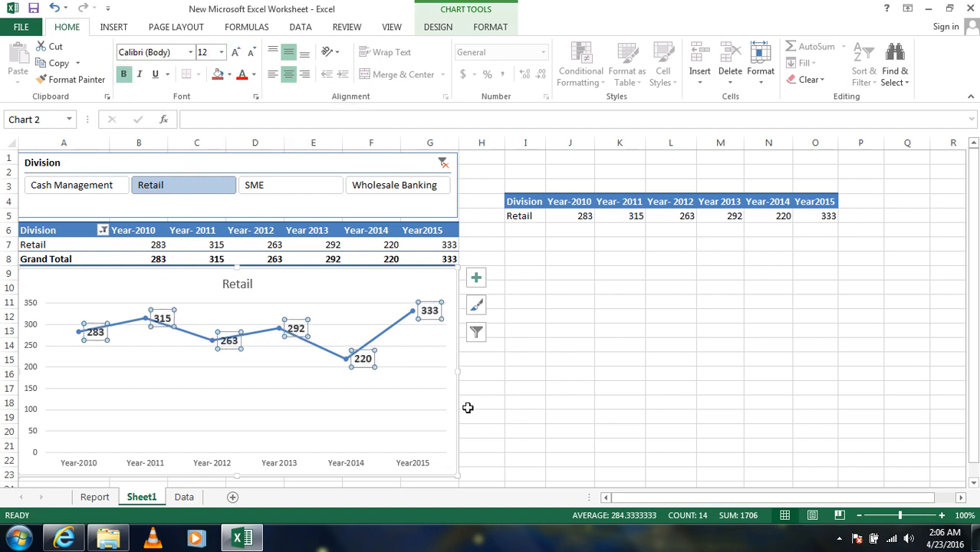
click(492, 393)
- Make the year labels on the chart's horizontal axis bold
click(328, 462)
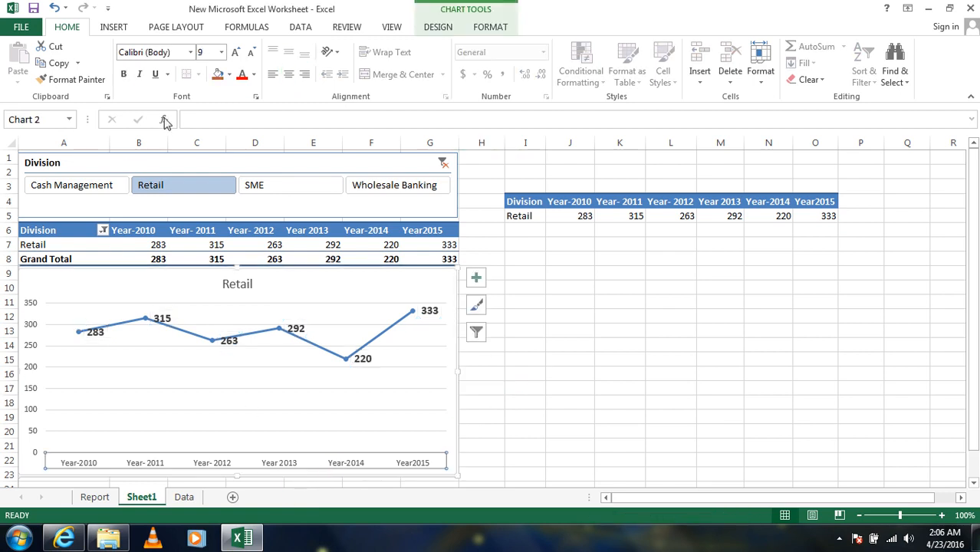
click(125, 74)
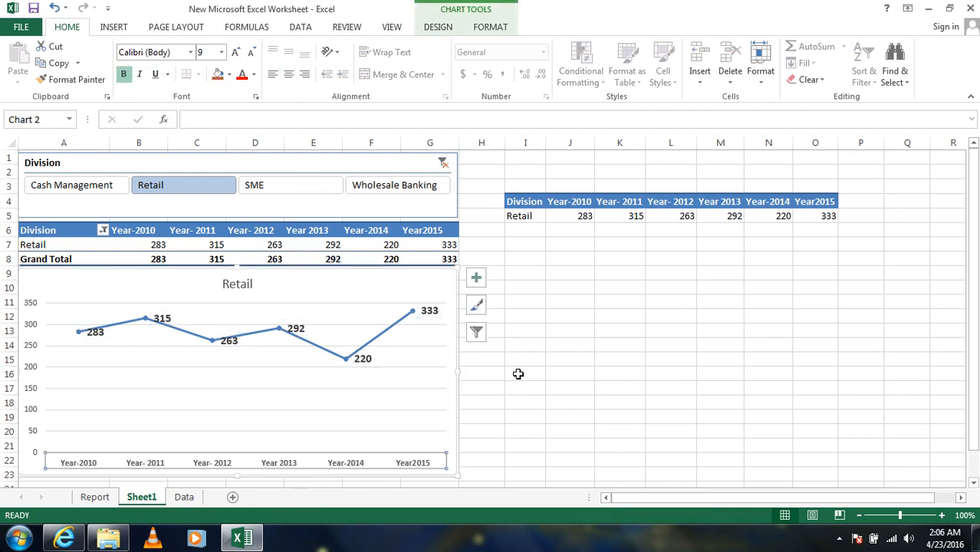
click(543, 375)
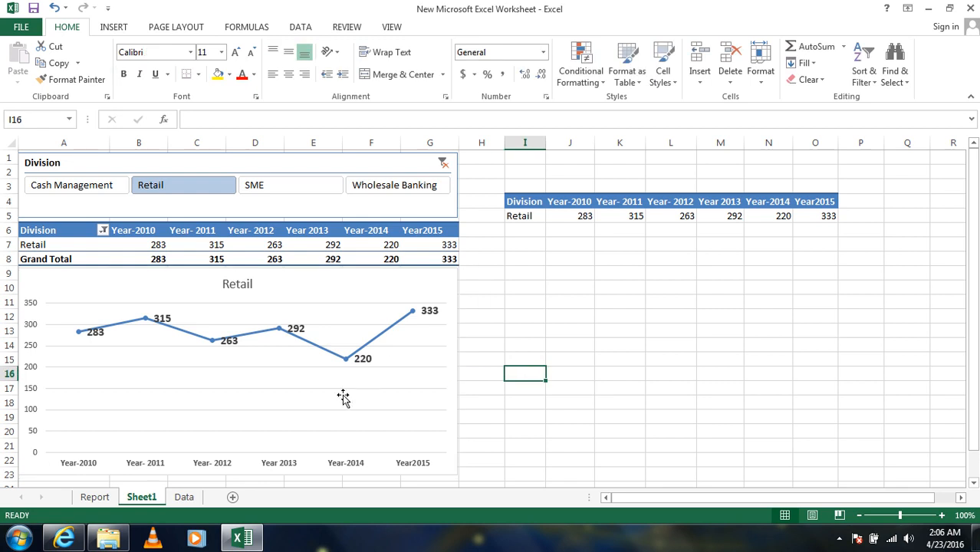
- Apply the dark-background chart style with the glowing blue line to the line chart
click(438, 345)
click(473, 304)
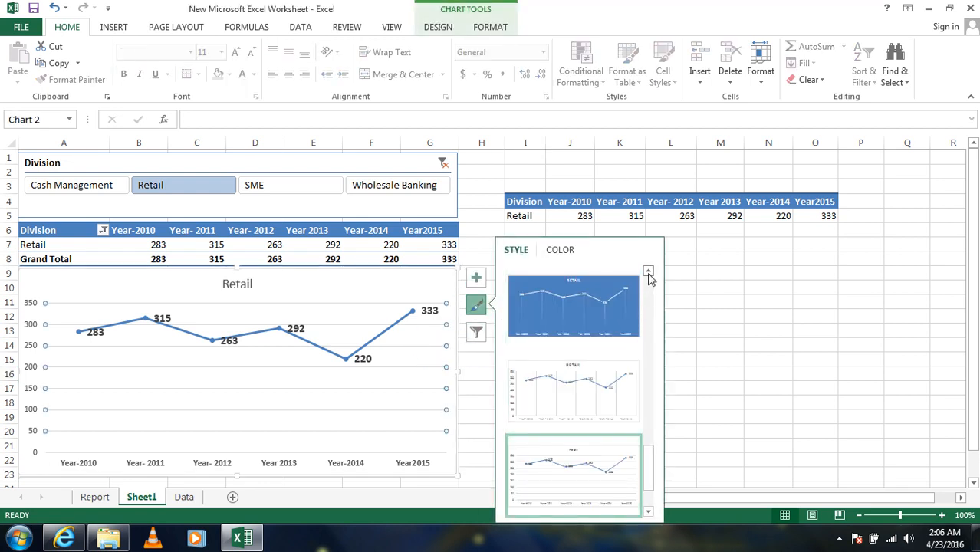
drag(648, 469, 652, 405)
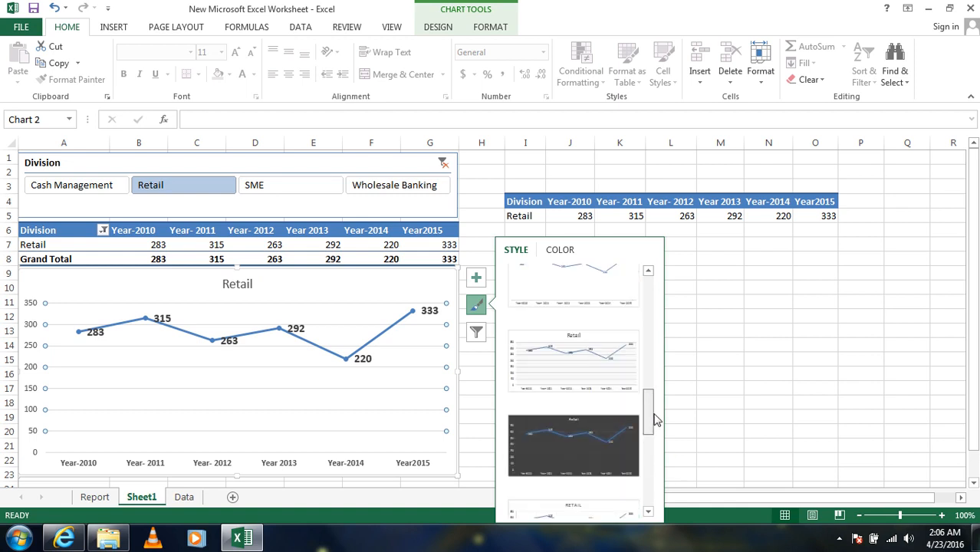
click(571, 449)
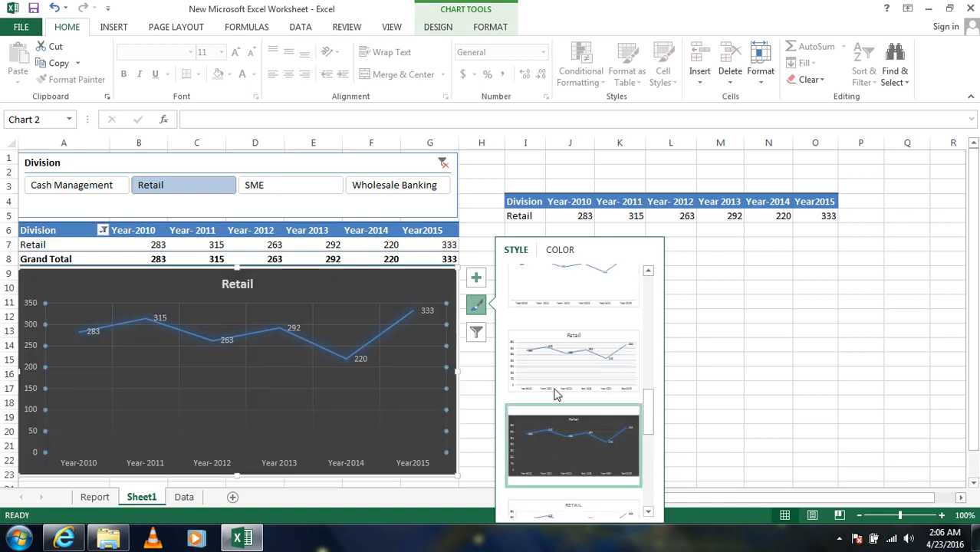
click(737, 338)
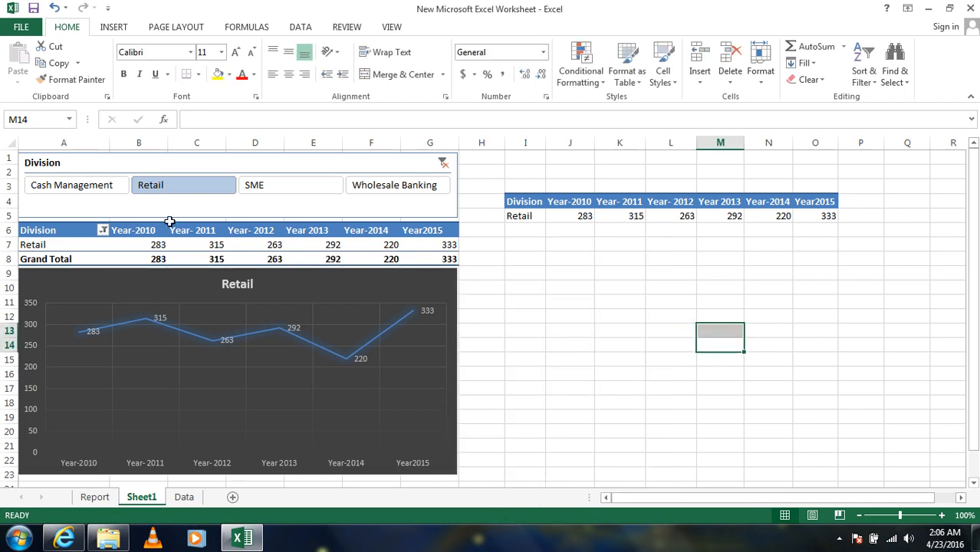
- Switch the Division slicer repeatedly among all four divisions, ending on Wholesale Banking, to check whether the PivotTable and line chart respond
click(94, 187)
click(169, 187)
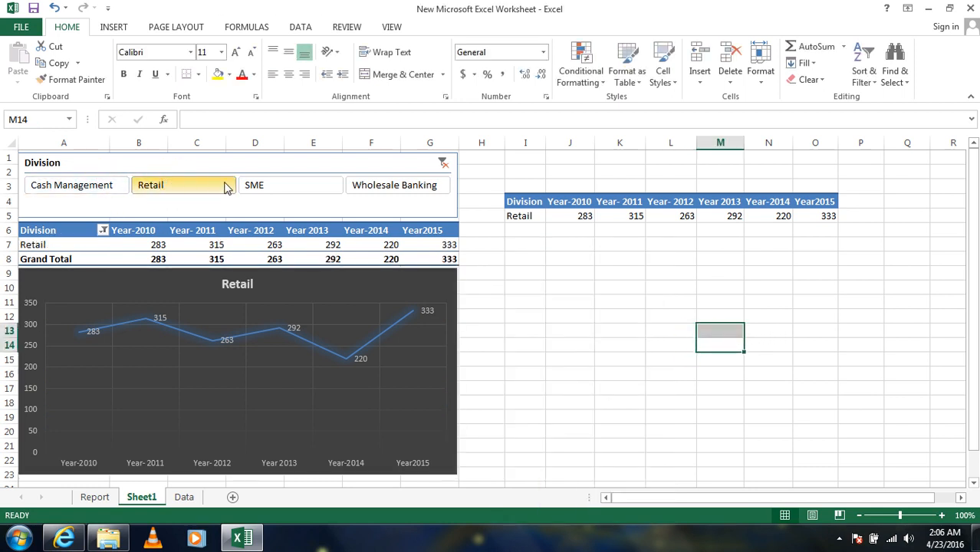
click(298, 185)
click(357, 185)
click(300, 185)
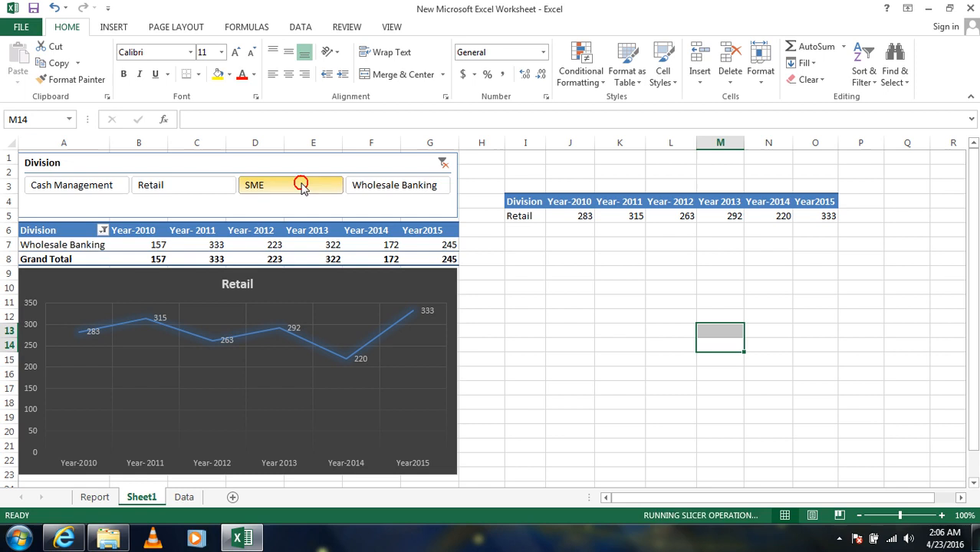
click(180, 186)
click(95, 187)
click(144, 184)
click(254, 185)
click(379, 188)
click(310, 187)
click(198, 187)
click(95, 186)
click(168, 186)
click(258, 184)
click(389, 185)
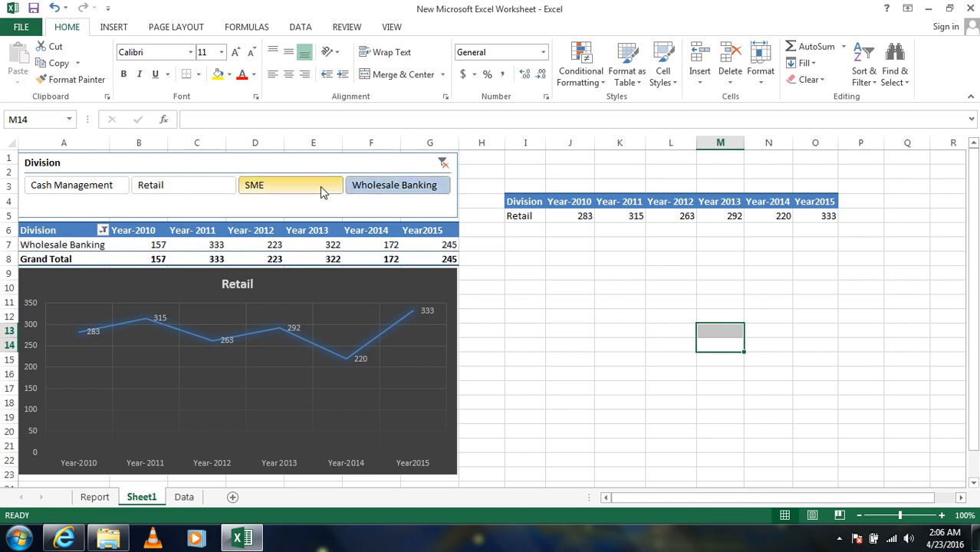
click(324, 189)
click(138, 187)
click(110, 187)
click(230, 188)
click(330, 192)
click(361, 189)
click(164, 191)
click(149, 189)
click(125, 191)
click(182, 189)
click(269, 185)
click(387, 187)
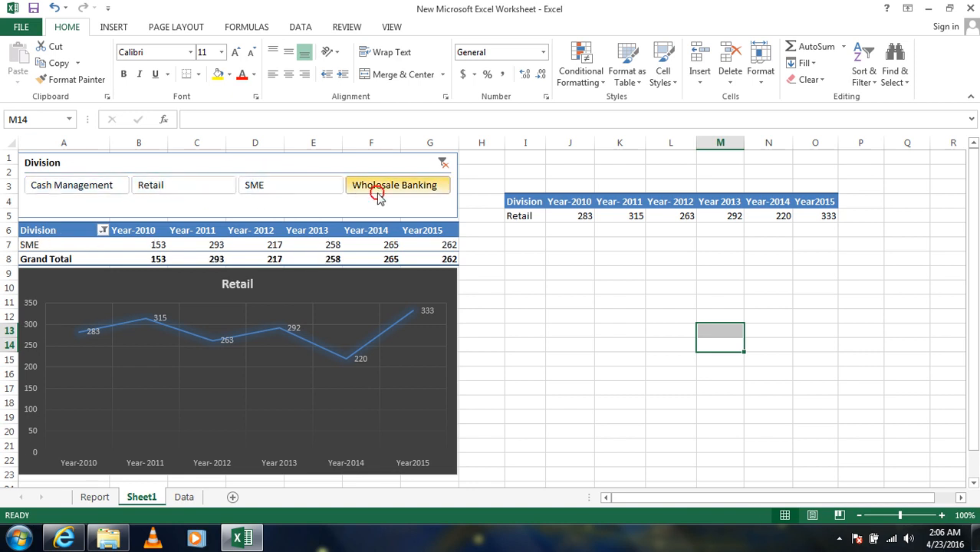
- Link the copied table's Year-2010 value in J5 to the PivotTable with the formula =B7
click(567, 217)
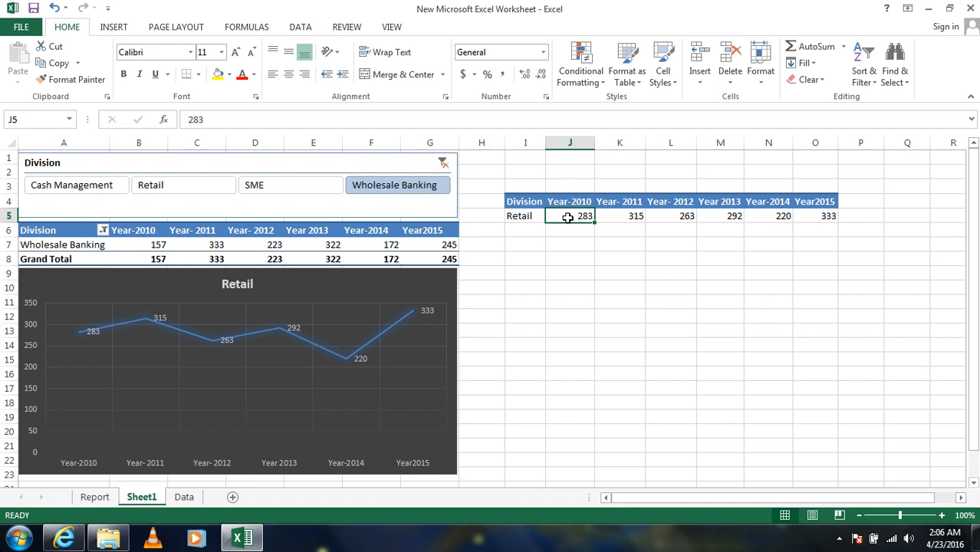
text(=)
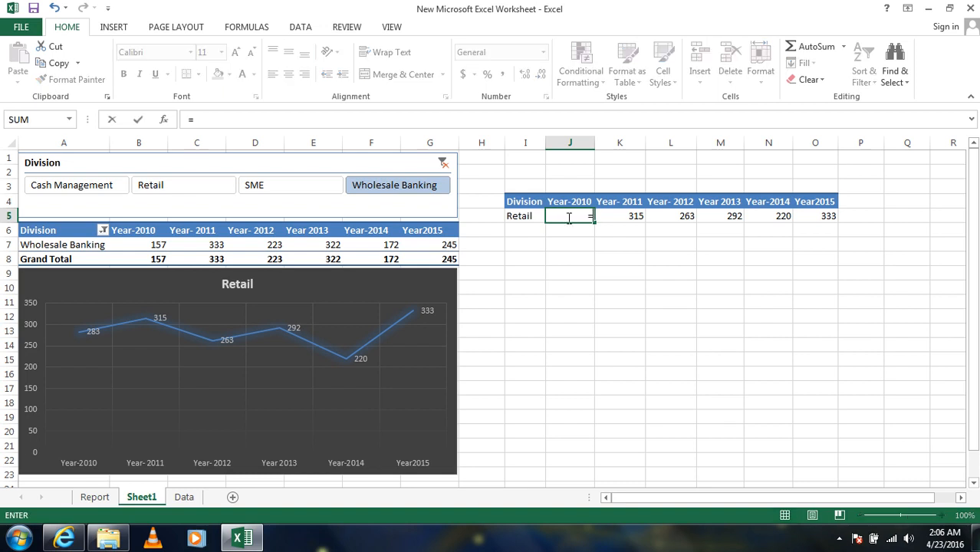
text(b7)
key(Return)
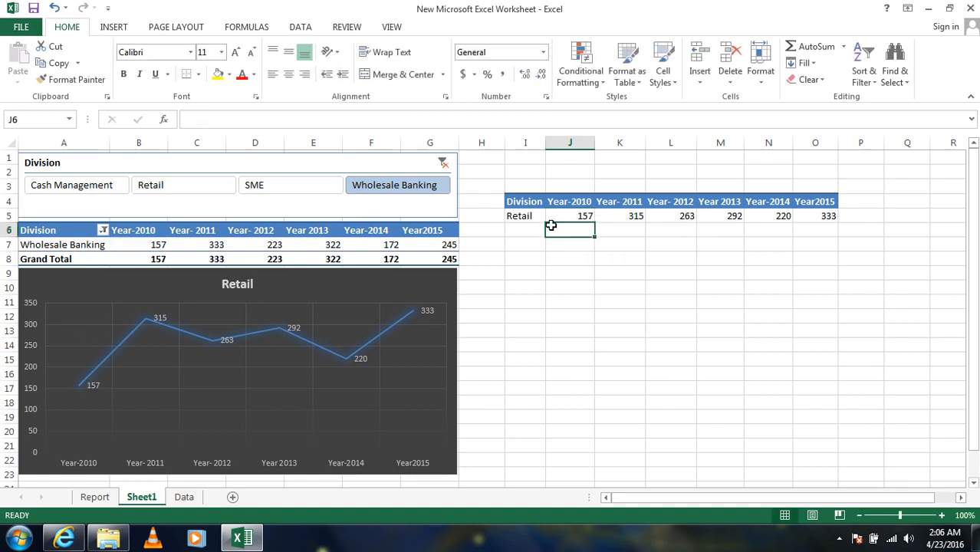
- Fill the J5 formula across to O5 so every year value links to the PivotTable
click(565, 217)
drag(594, 223, 833, 230)
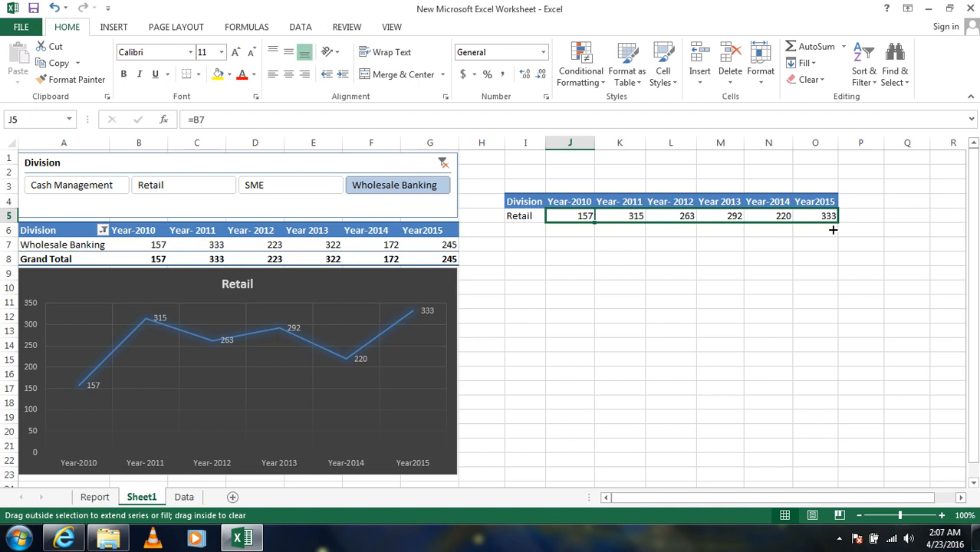
drag(832, 230, 832, 230)
click(698, 264)
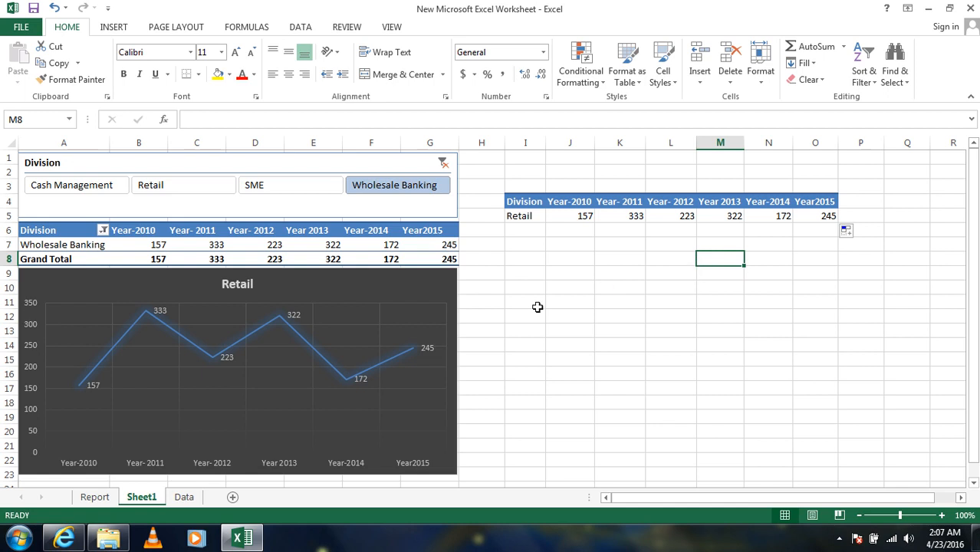
- Filter the Division slicer by SME, Retail and Cash Management in turn to check that the linked chart follows
click(258, 182)
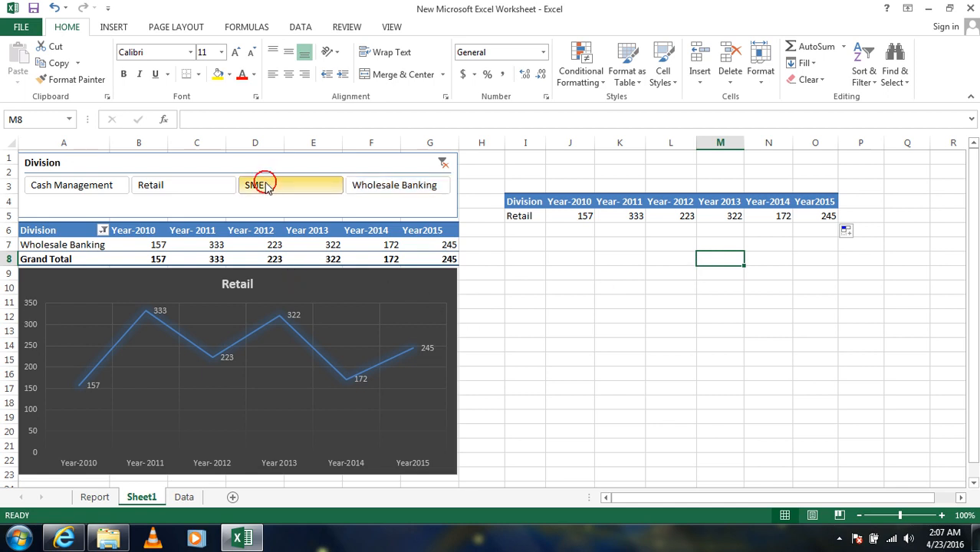
click(201, 186)
click(85, 184)
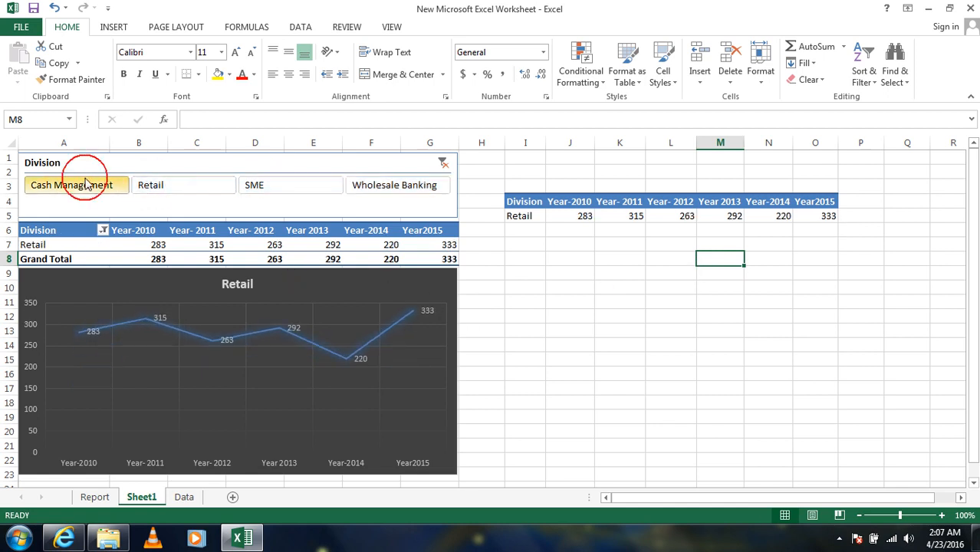
- Switch the Division slicer repeatedly among all four divisions, ending on SME, to check the linked table and chart
click(192, 184)
click(333, 184)
click(372, 186)
click(198, 187)
click(92, 186)
click(181, 188)
click(285, 184)
click(365, 186)
click(326, 187)
click(211, 184)
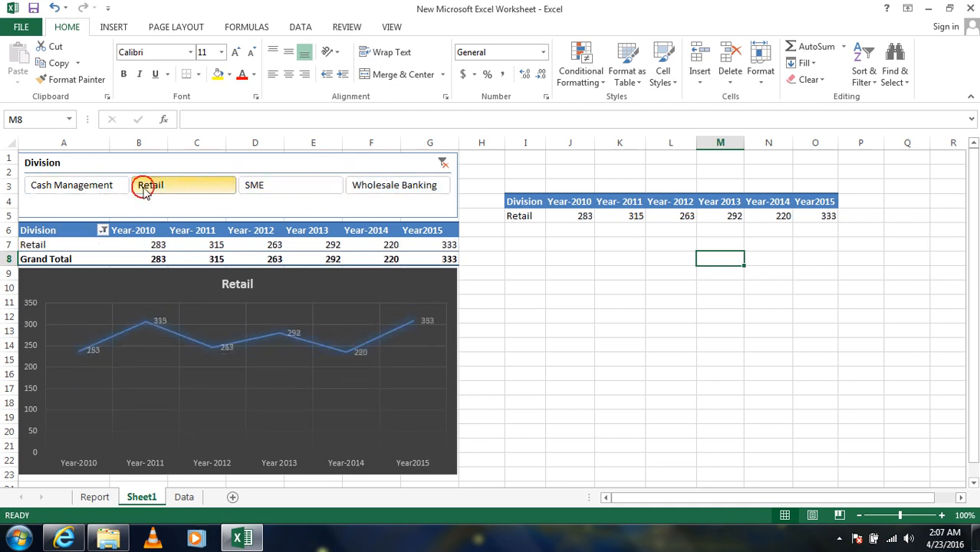
click(98, 185)
click(197, 191)
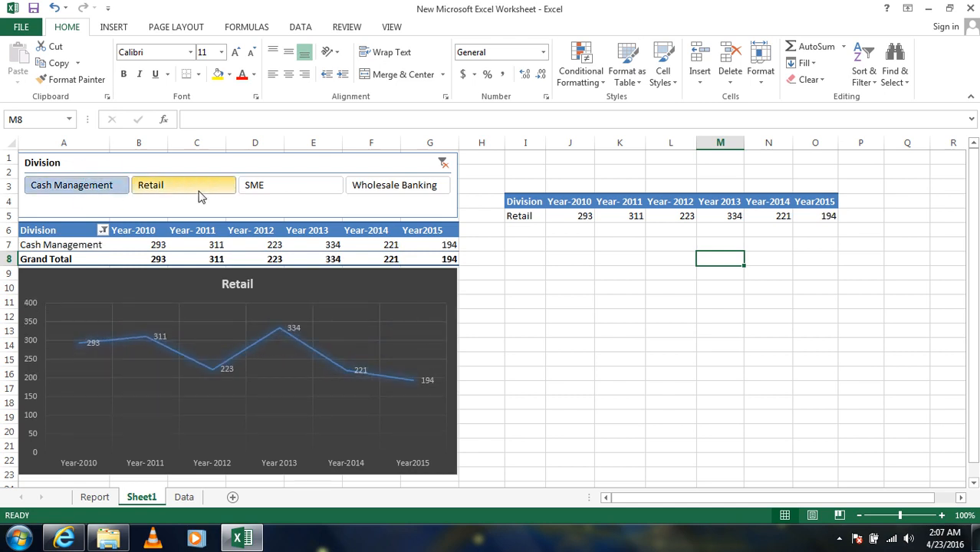
click(261, 188)
- Hide the copied helper table by giving the range H3:O8 a white font and no cell fill
click(617, 314)
click(507, 167)
drag(507, 168, 867, 244)
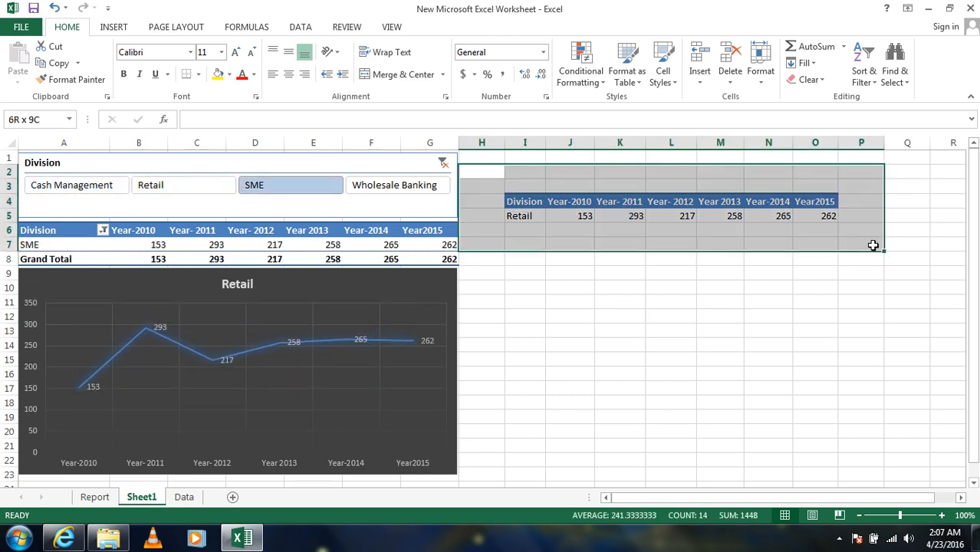
click(523, 301)
drag(498, 185, 831, 259)
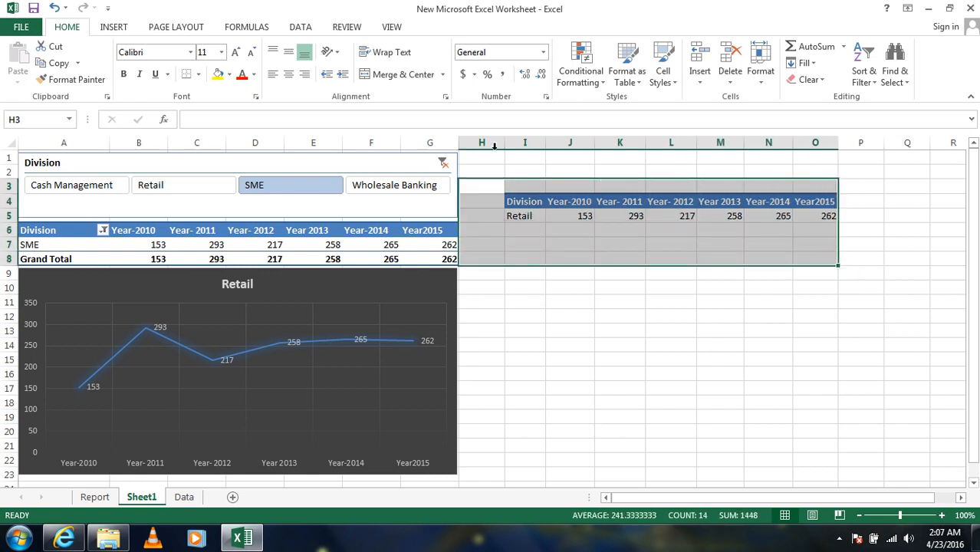
click(254, 74)
click(242, 123)
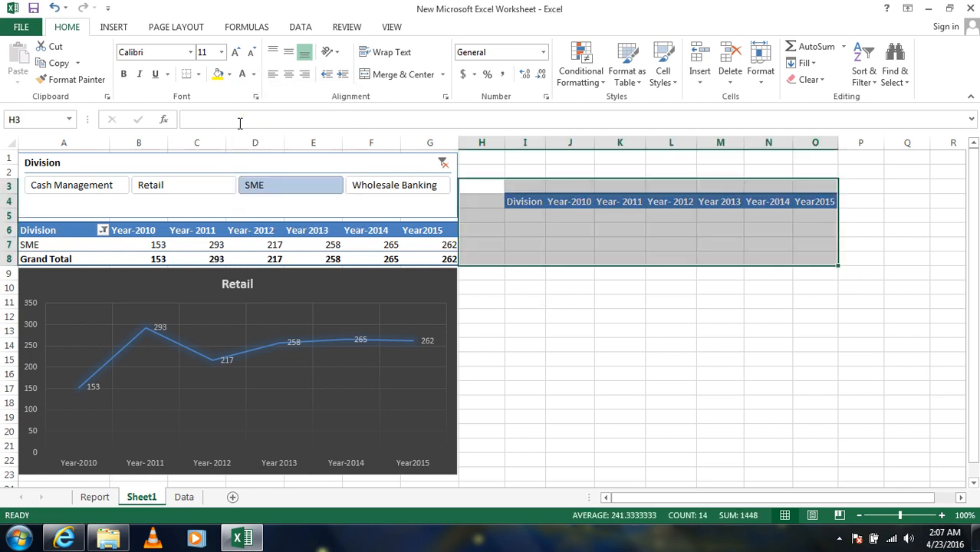
click(228, 74)
click(243, 202)
click(713, 357)
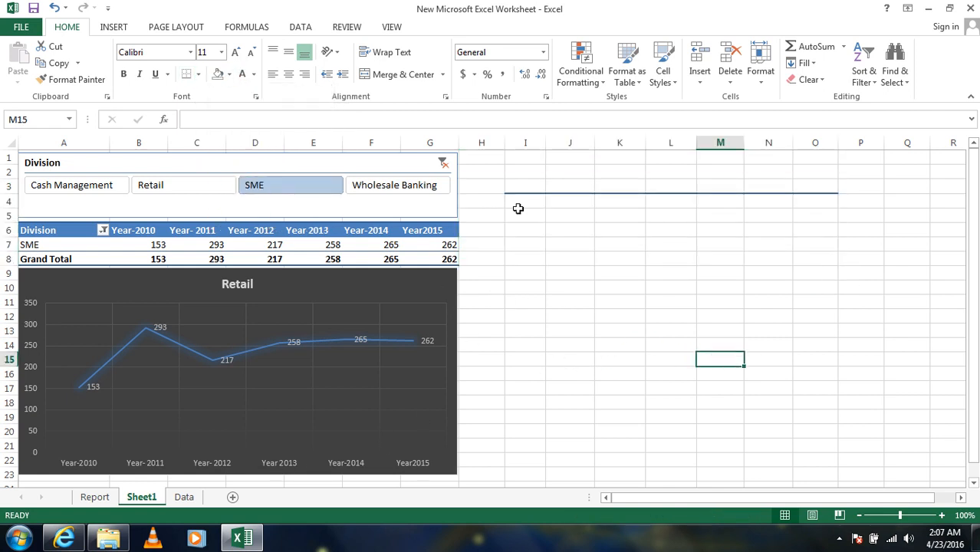
click(567, 387)
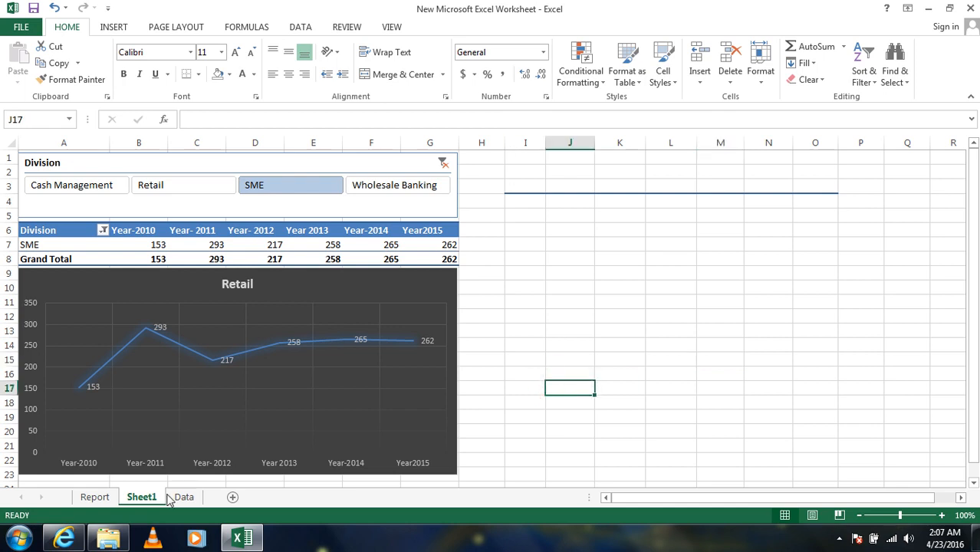
- Filter the Division slicer through every division with the helper table hidden, ending on Cash Management, to check the finished report
click(146, 185)
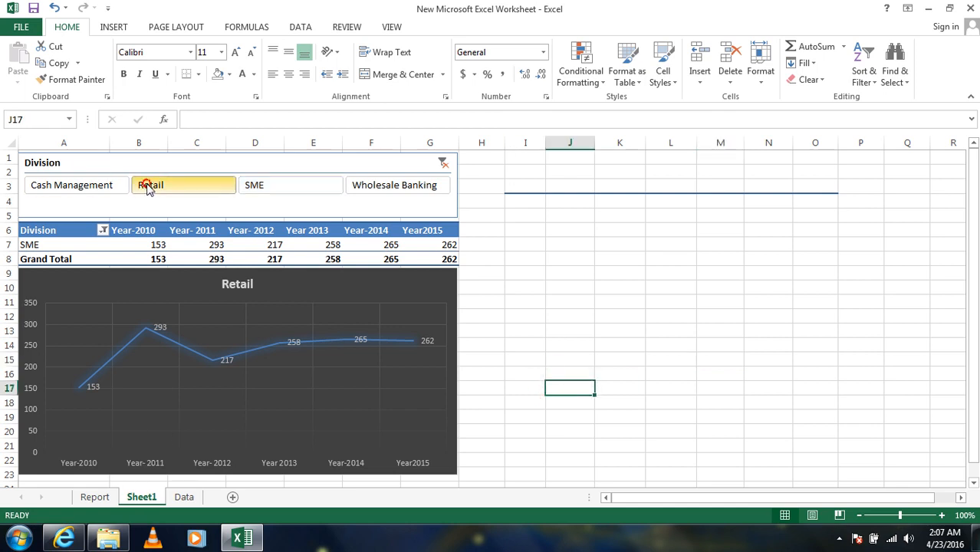
click(105, 185)
click(178, 185)
click(272, 187)
click(400, 186)
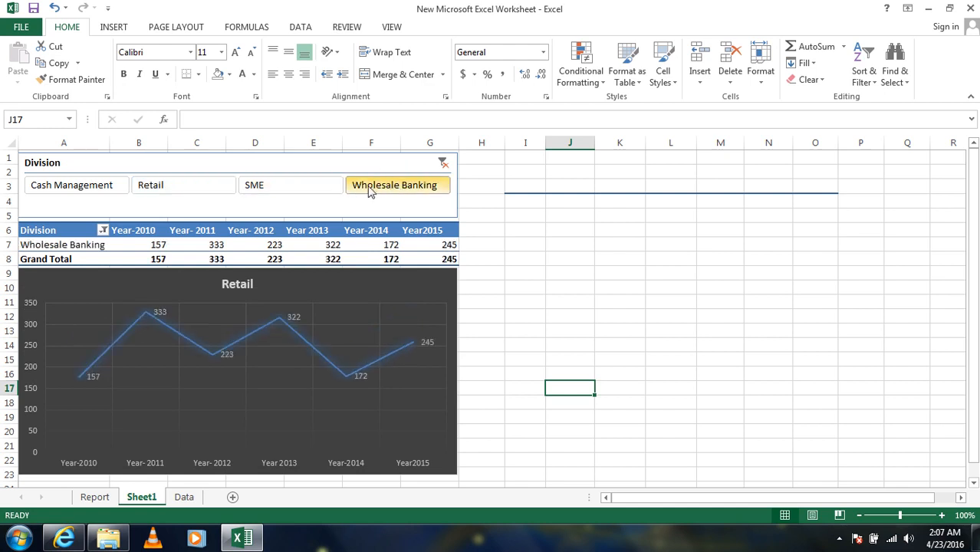
click(249, 186)
click(151, 185)
click(96, 185)
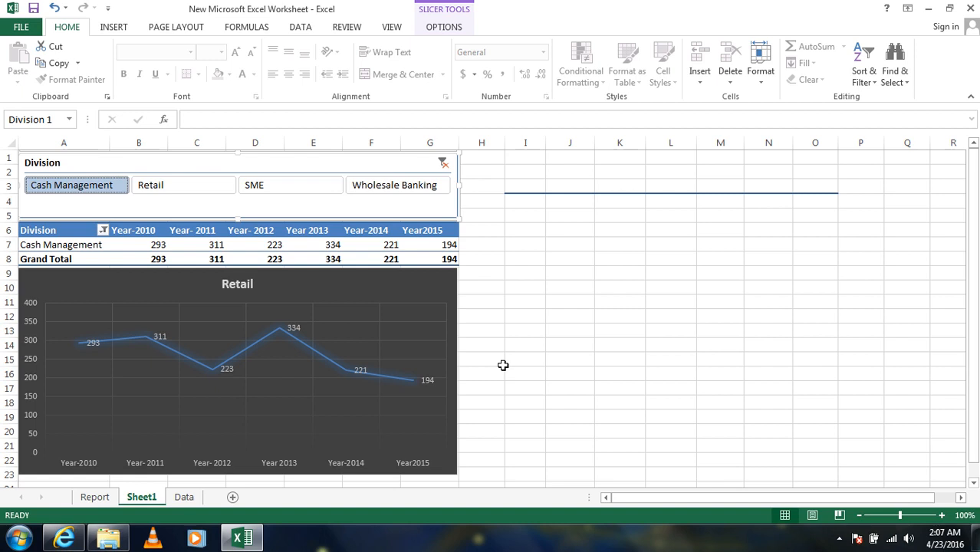
click(839, 538)
click(860, 467)
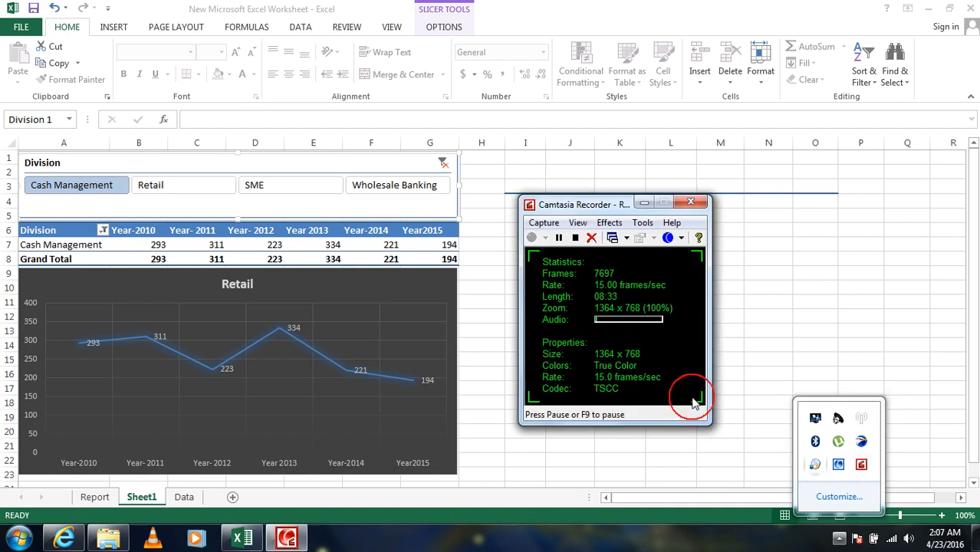